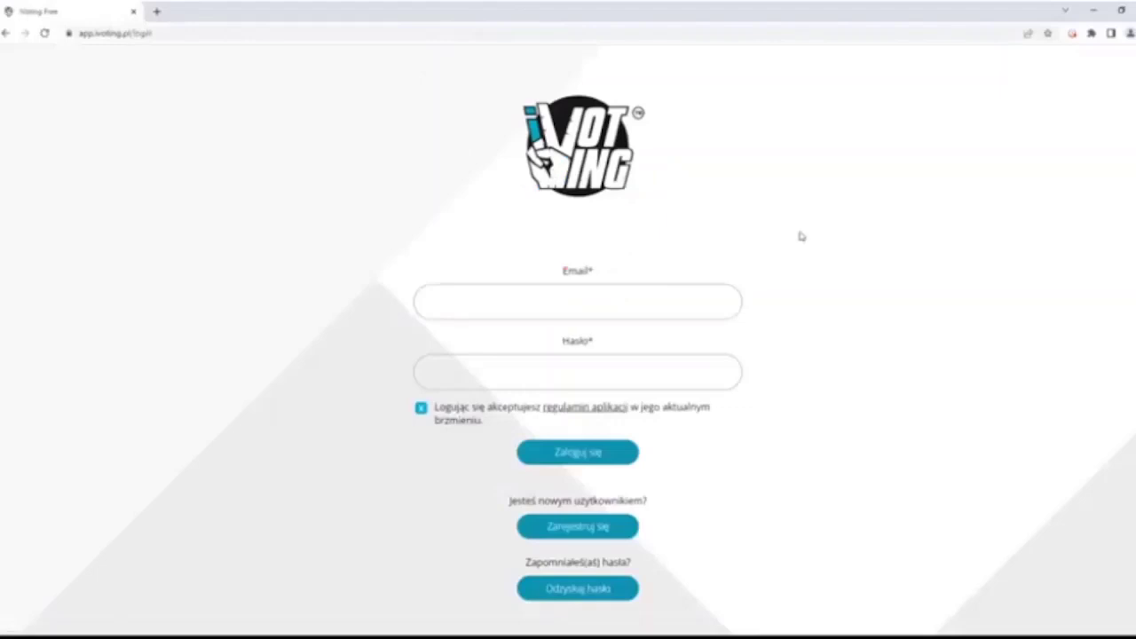
# Step: Open the 'Zarejestruj się' registration form from the iVoting login page
pyautogui.click(575, 536)
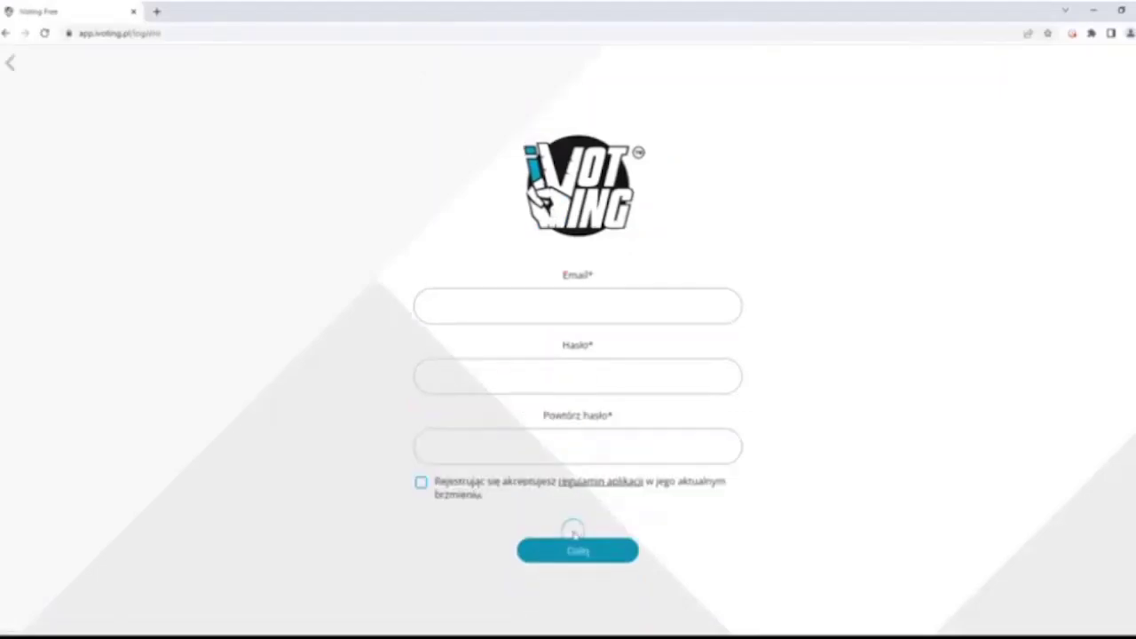
# Step: Register with the account e-mail and password, repeat the password, accept the terms, and submit
pyautogui.click(594, 299)
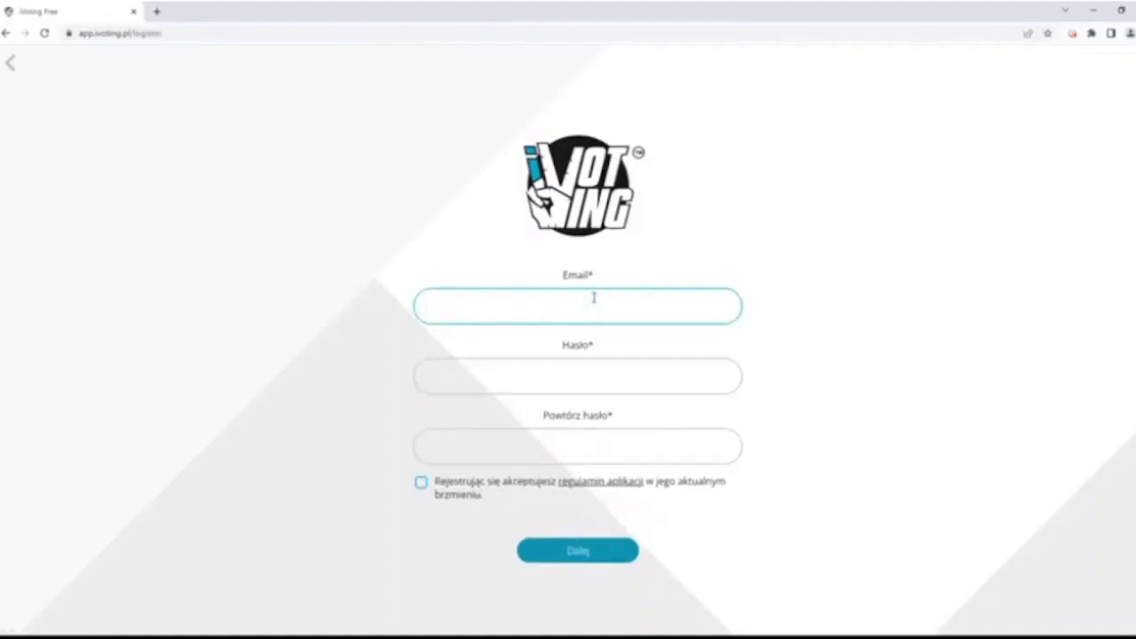
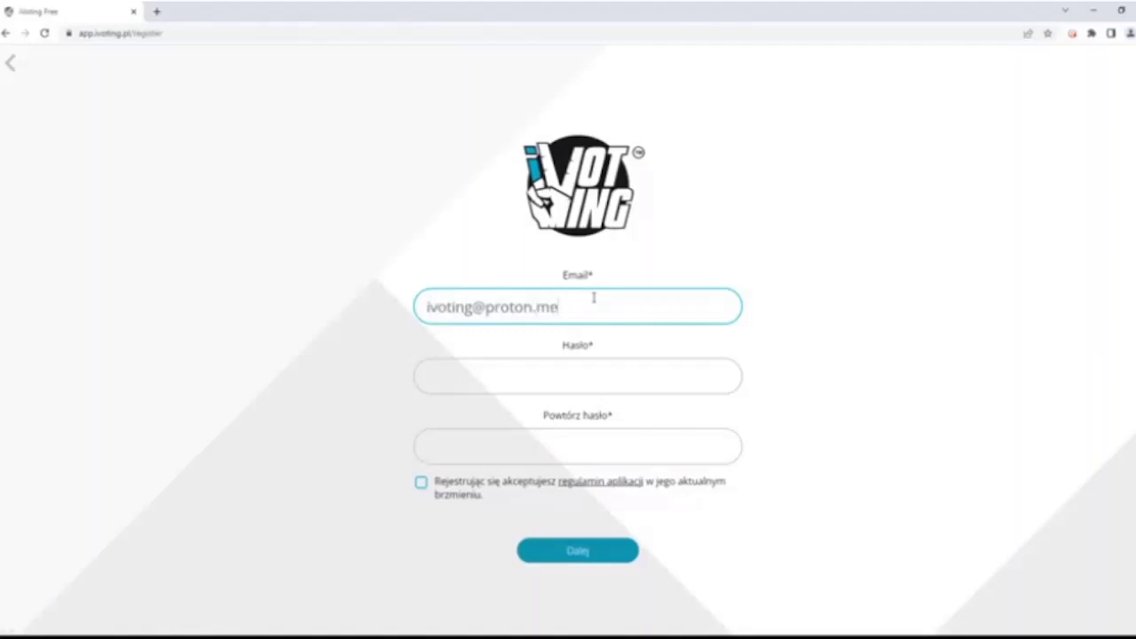
pyautogui.press('Tab')
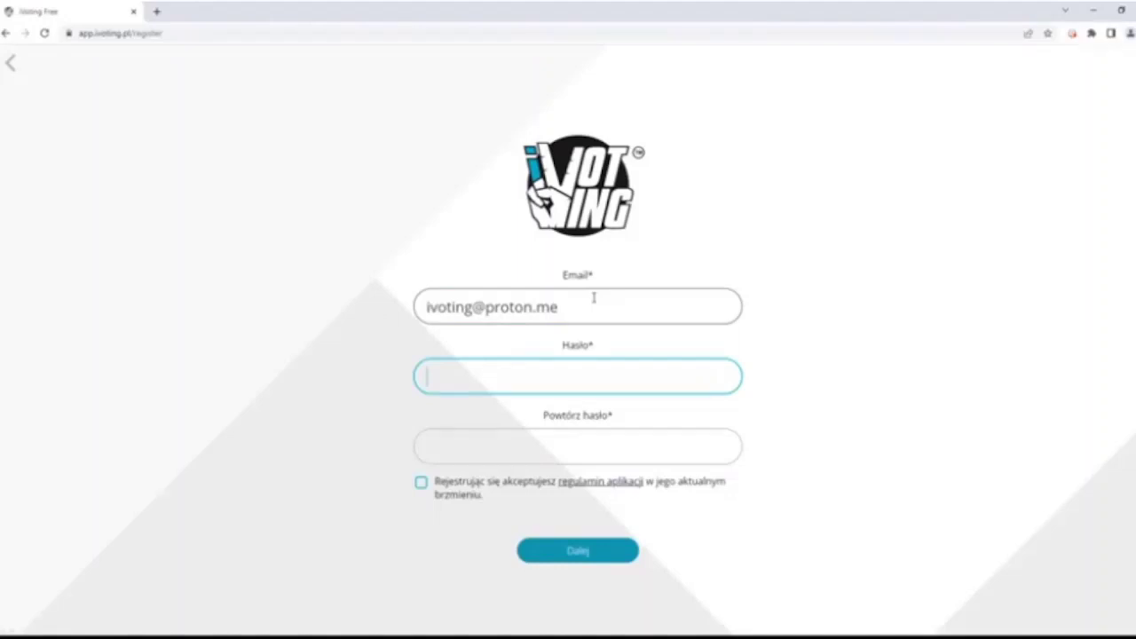
pyautogui.write('*********')
pyautogui.press('Tab')
pyautogui.write('*********')
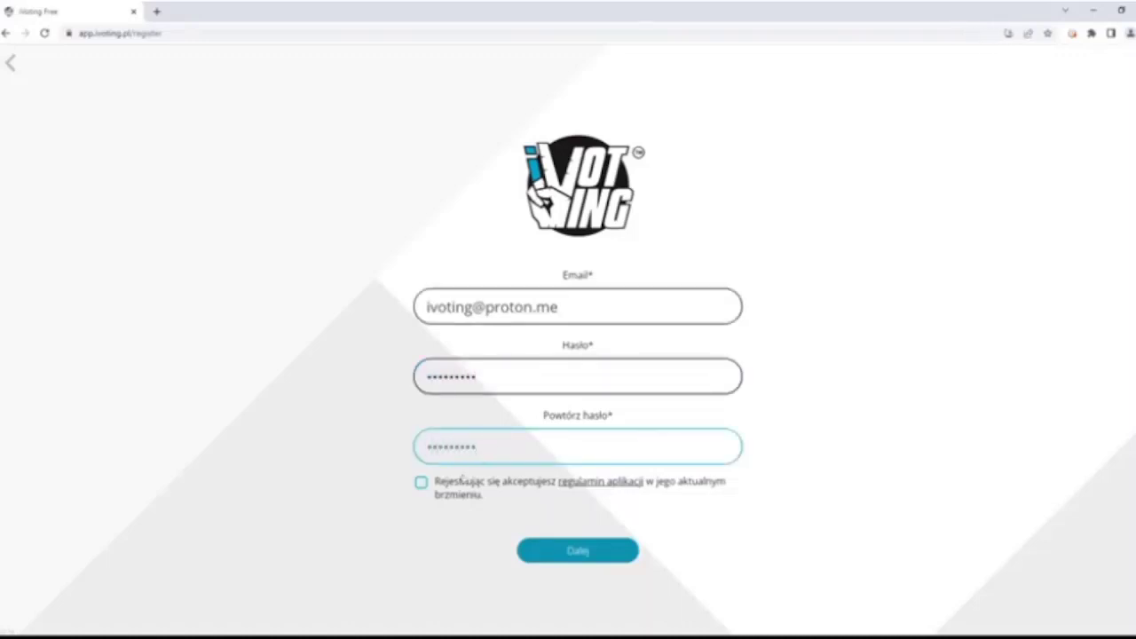
pyautogui.click(421, 483)
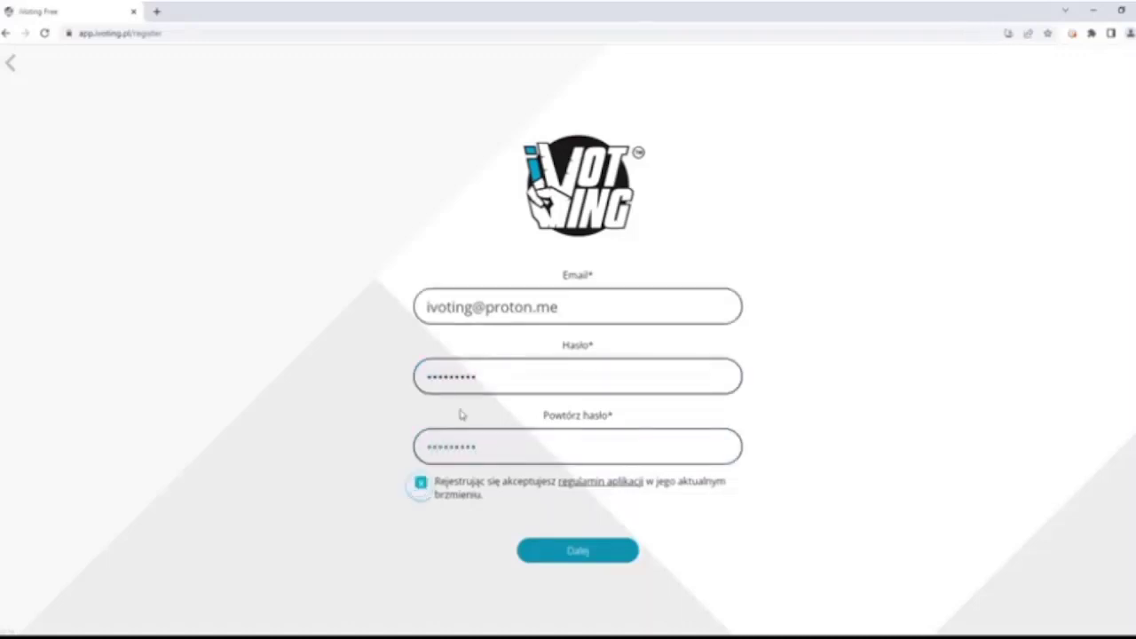
pyautogui.click(584, 552)
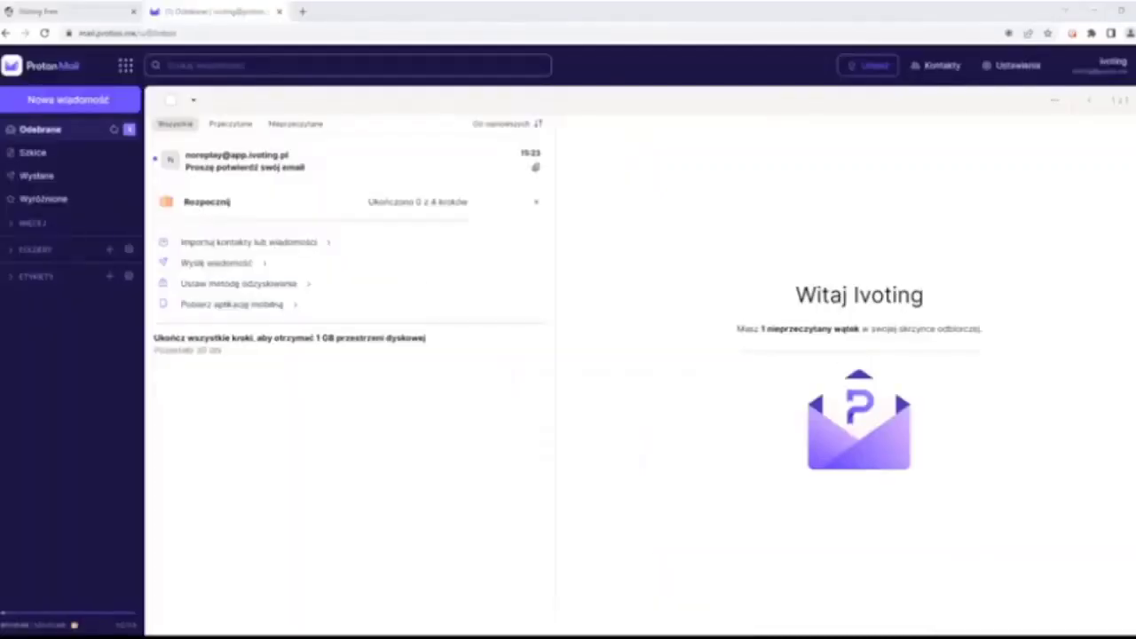
# Step: Open the 'Proszę potwierdź swój email' message and confirm its verification link
pyautogui.moveTo(355, 161)
pyautogui.click(267, 169)
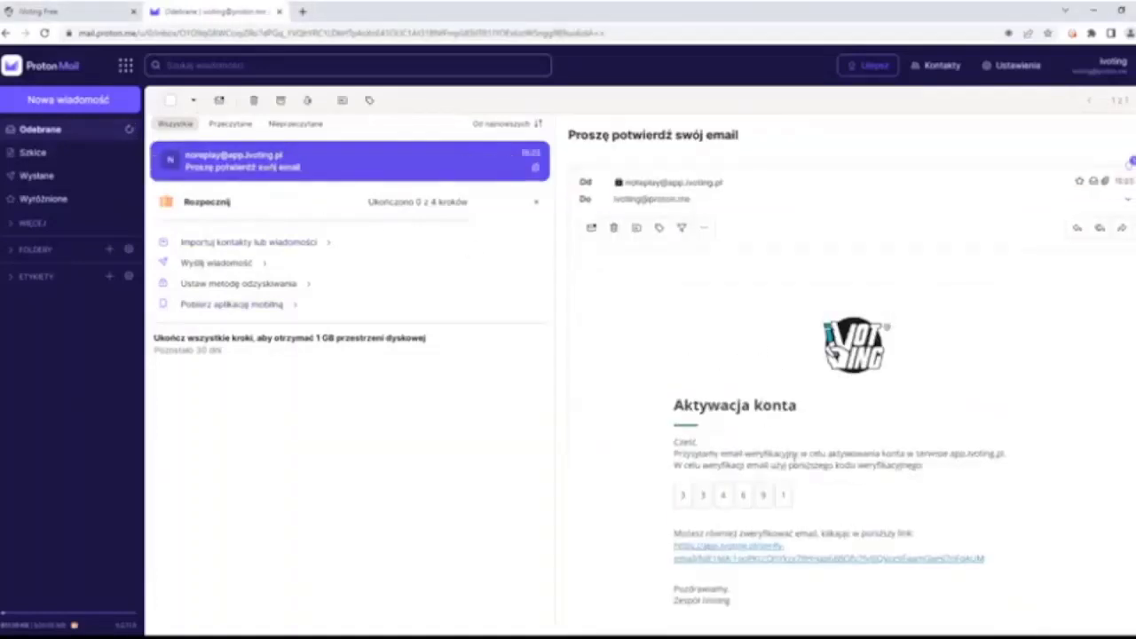
pyautogui.scroll(-3, 944, 349)
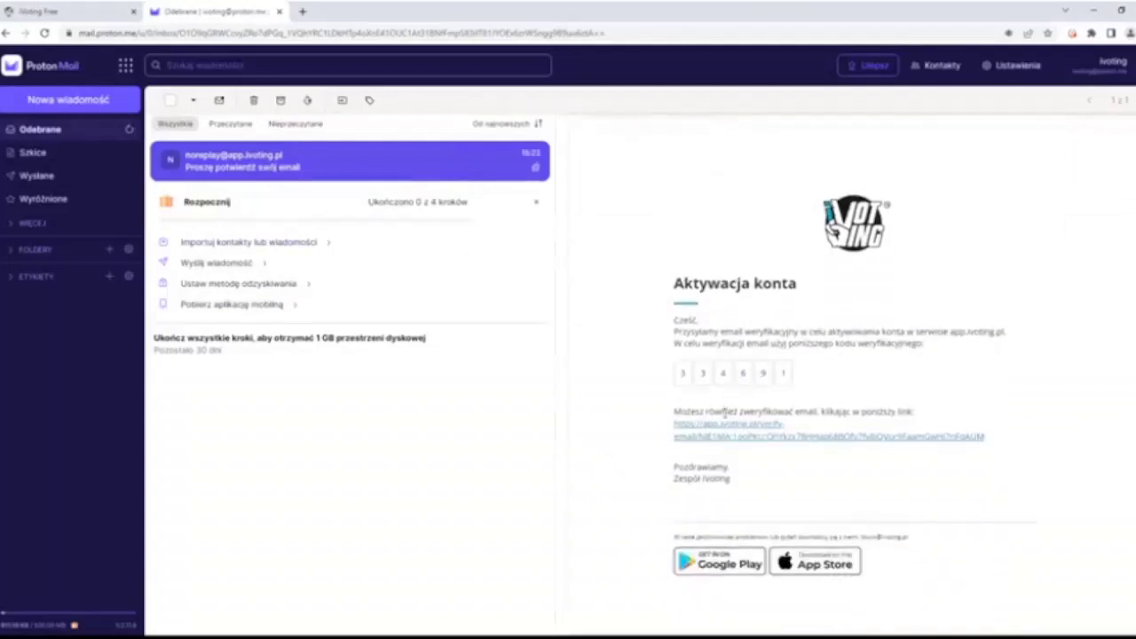
pyautogui.click(726, 444)
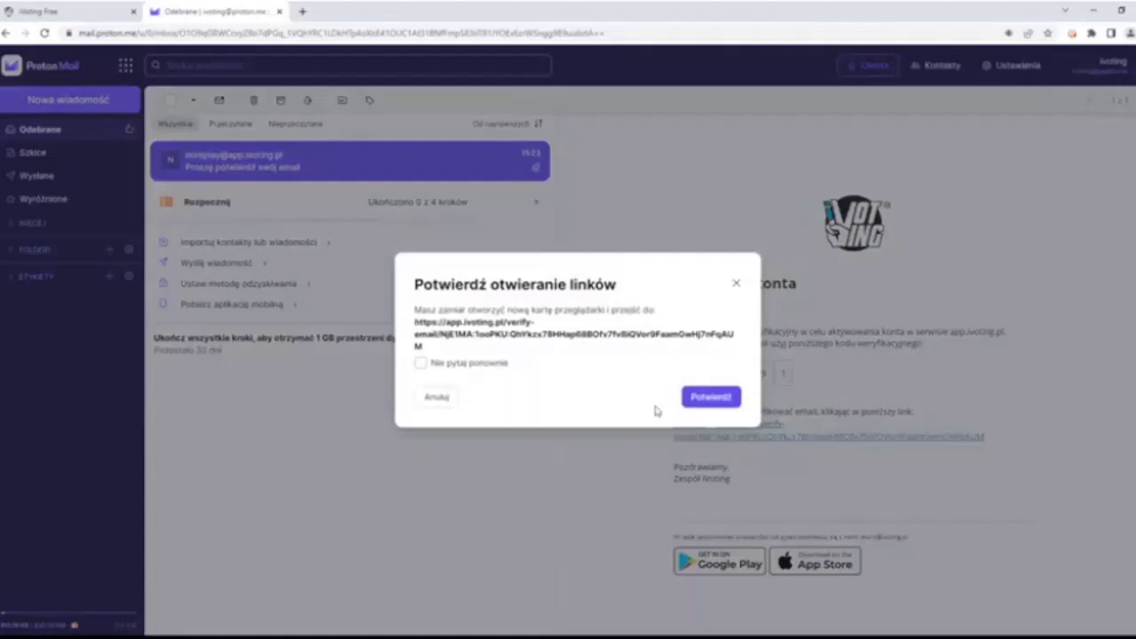
pyautogui.click(711, 400)
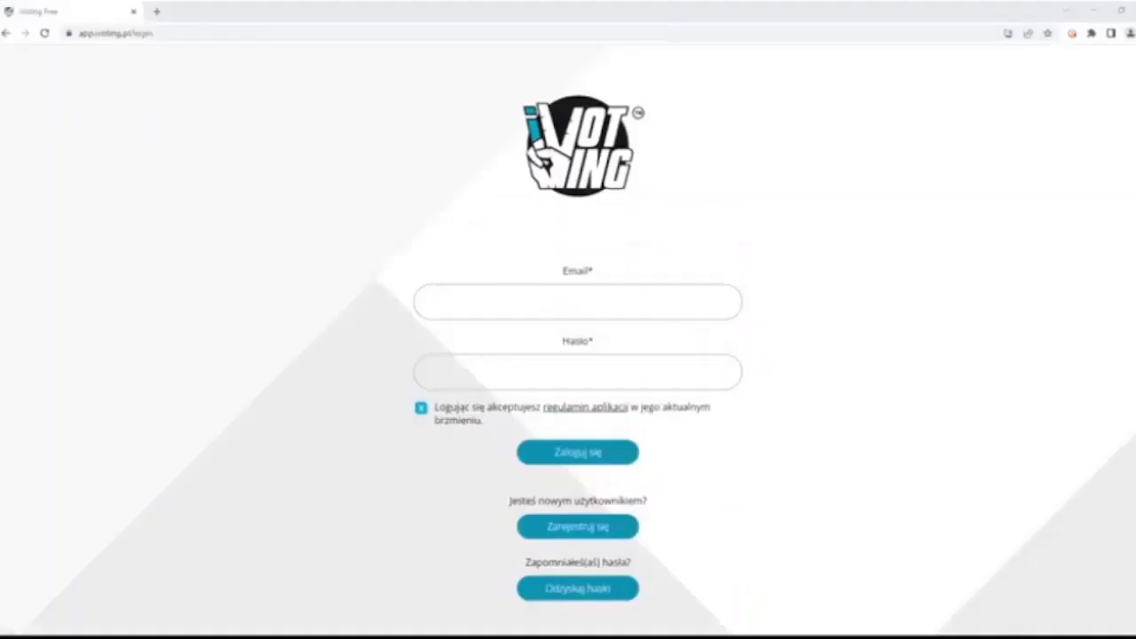
# Step: Enter the registered account's e-mail address and password in the login form
pyautogui.click(487, 300)
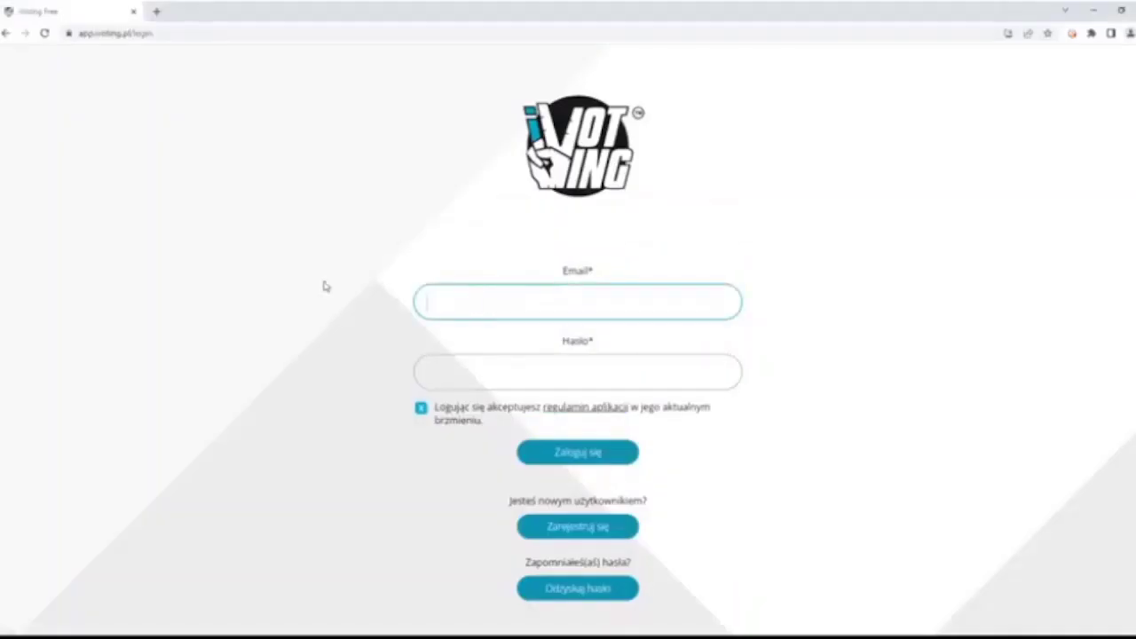
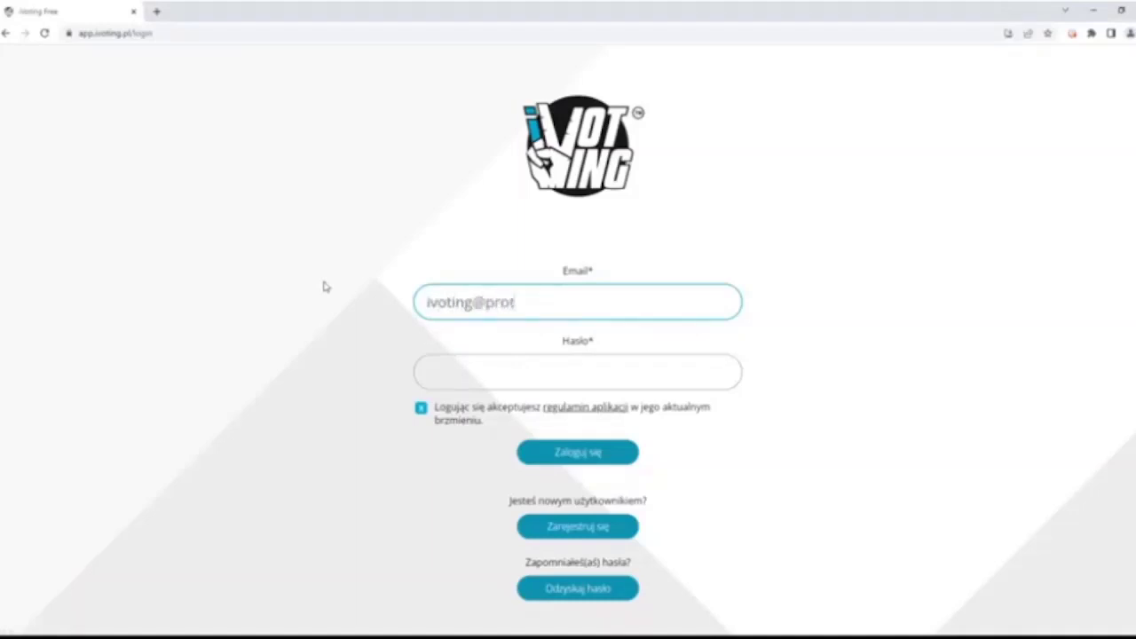
pyautogui.click(460, 371)
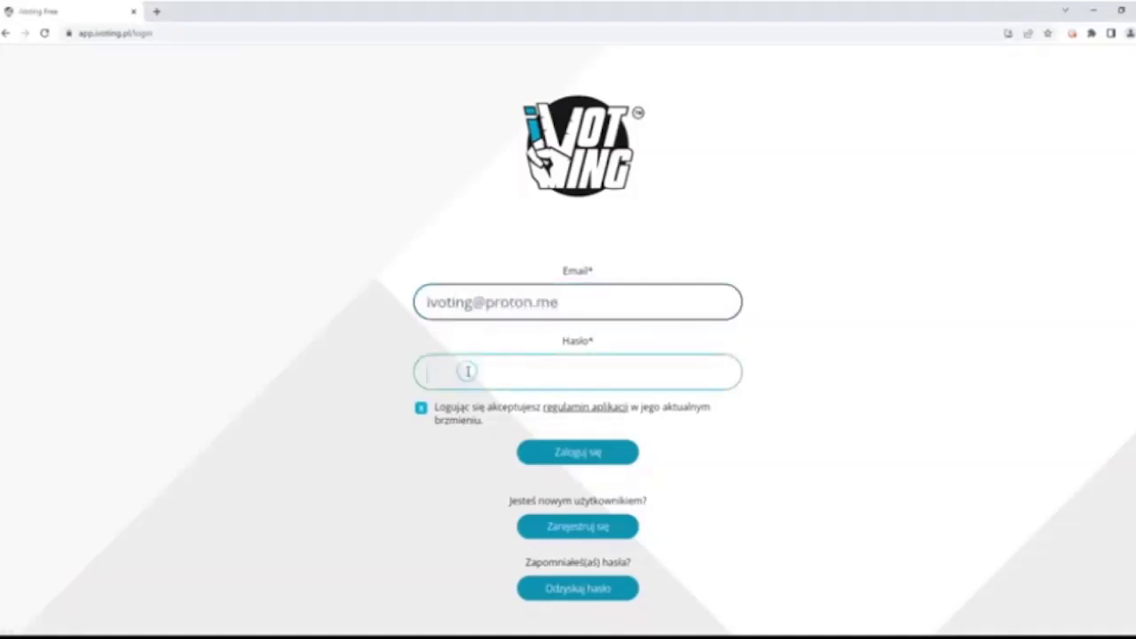
pyautogui.write('•••••••••')
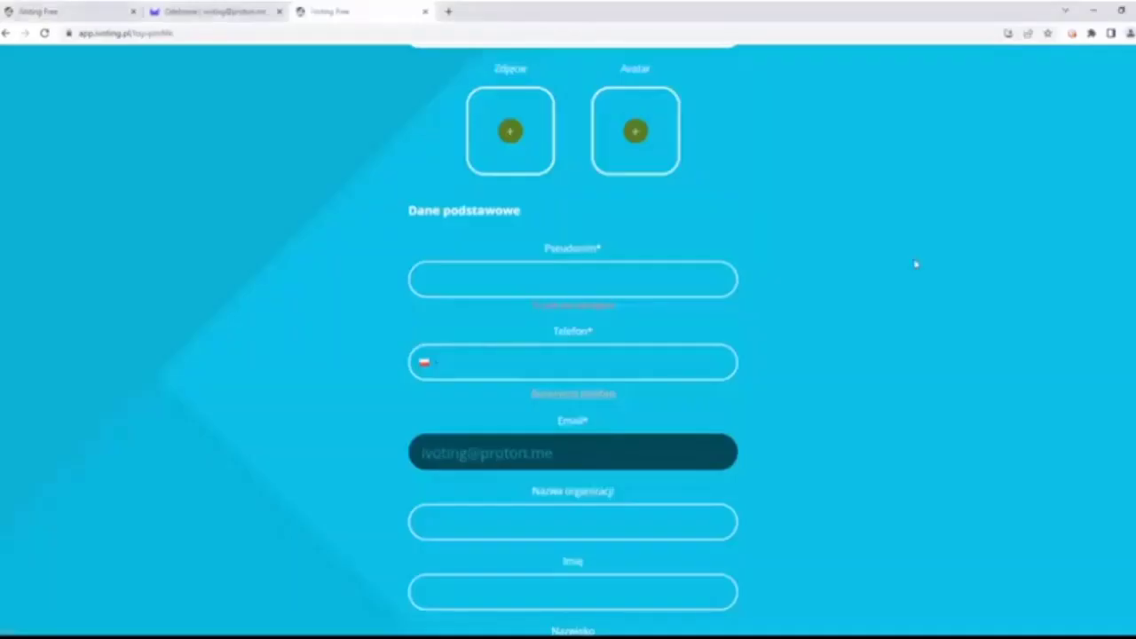
# Step: Enter a nickname in the Pseudonim field of the My Profile form
pyautogui.scroll(3, 916, 264)
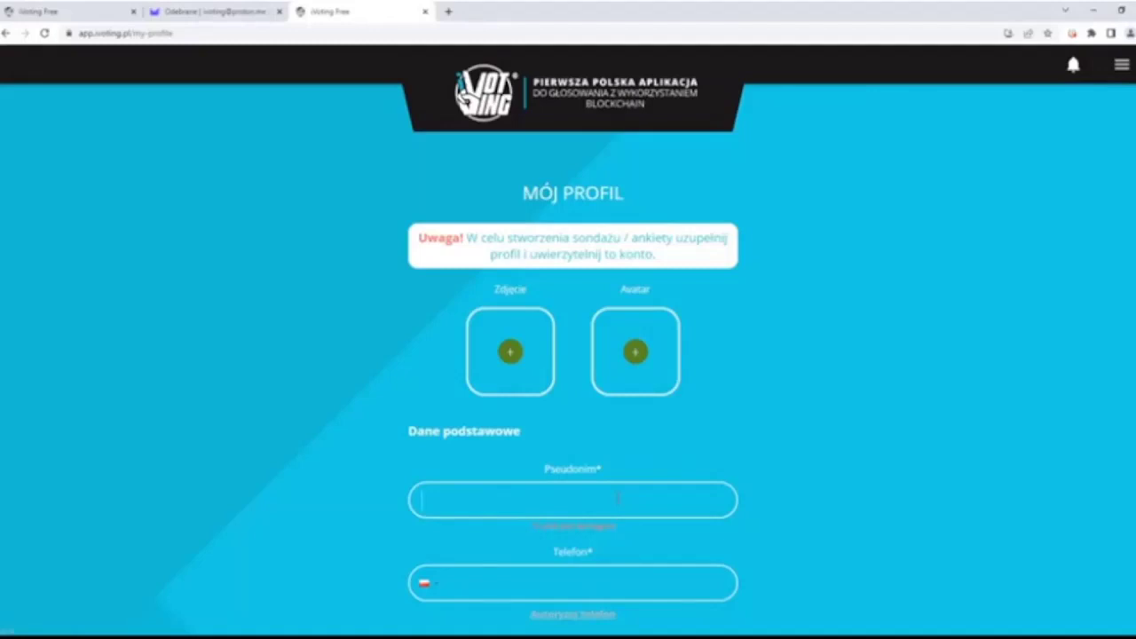
pyautogui.write('Ralfoo')
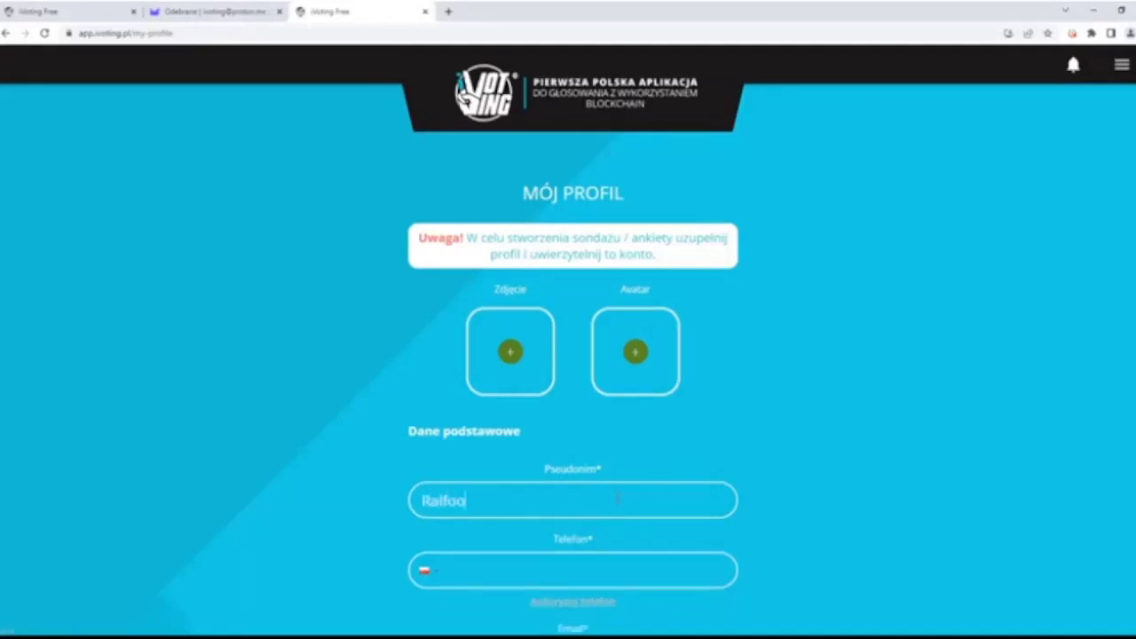
pyautogui.write('o')
pyautogui.scroll(-4, 568, 337)
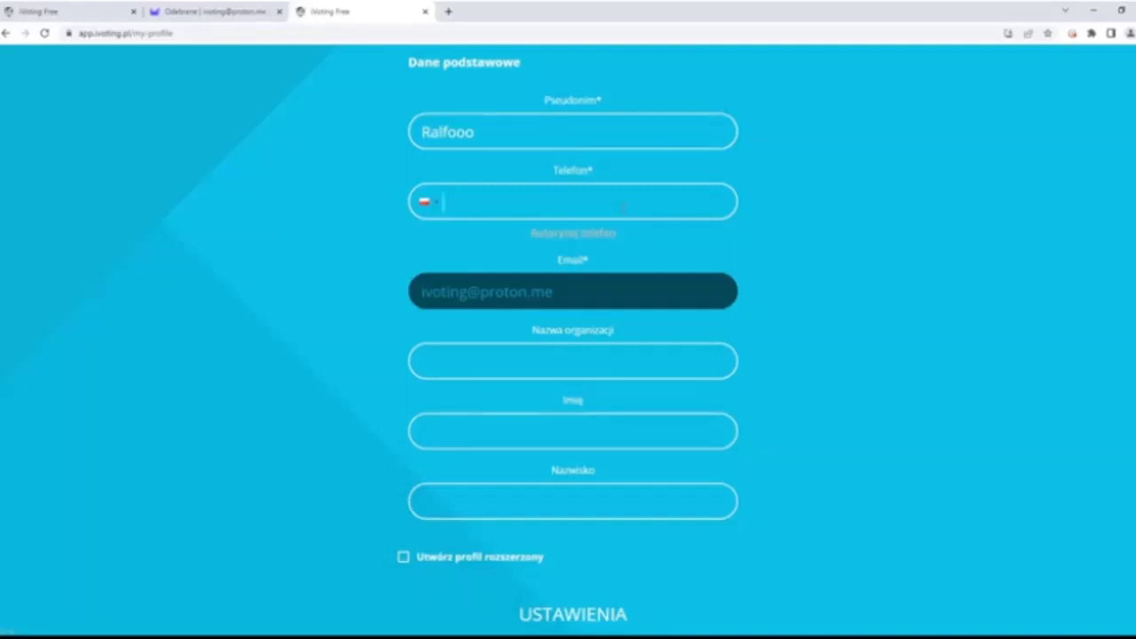
# Step: Enter the phone number with the Poland +48 country code
pyautogui.click(433, 212)
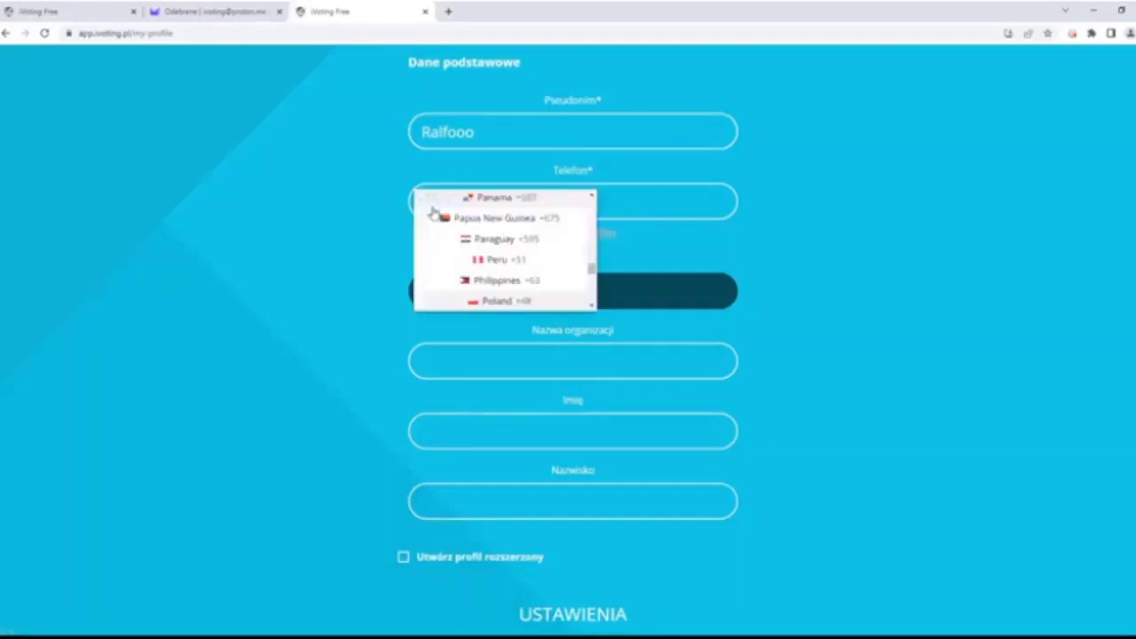
pyautogui.click(448, 301)
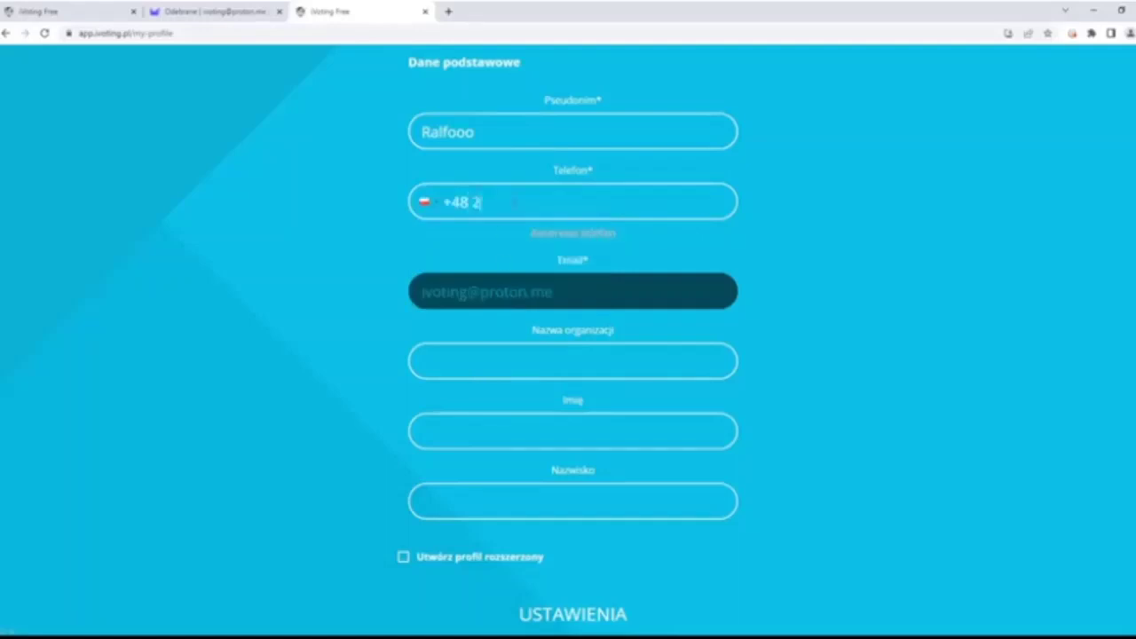
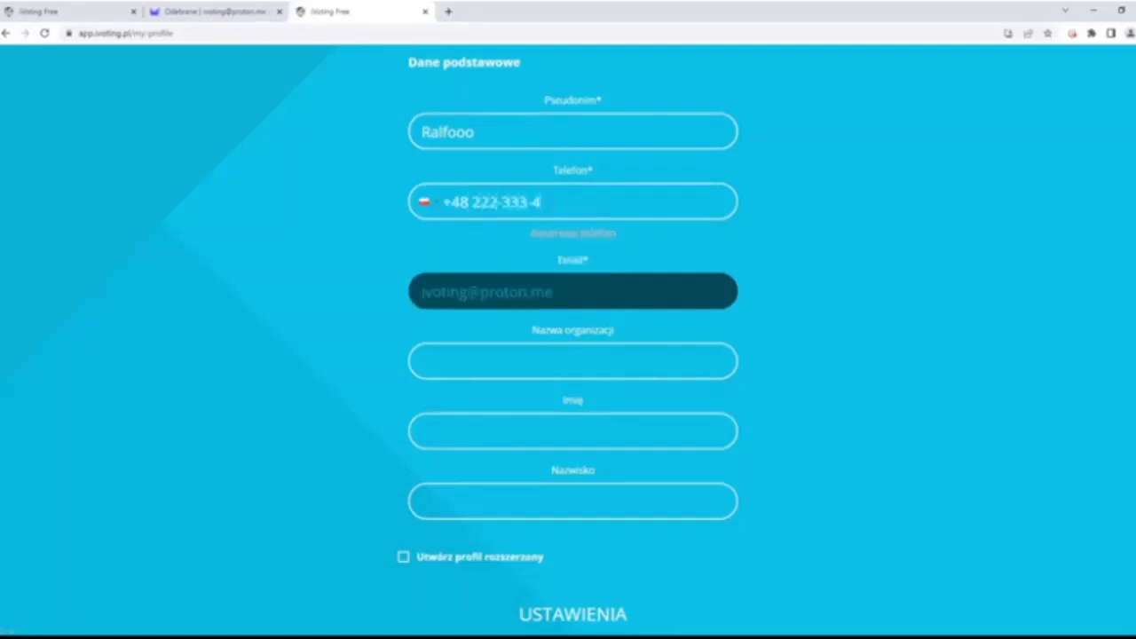
# Step: Fill in the first name and surname, then save the basic profile details
pyautogui.click(557, 362)
pyautogui.press('Tab')
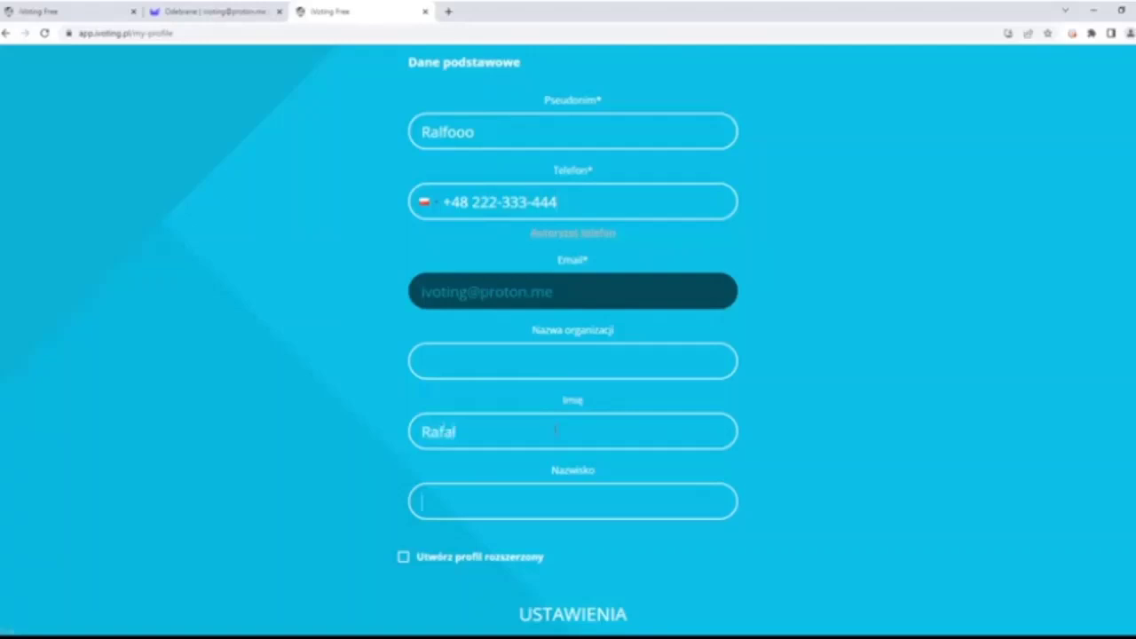
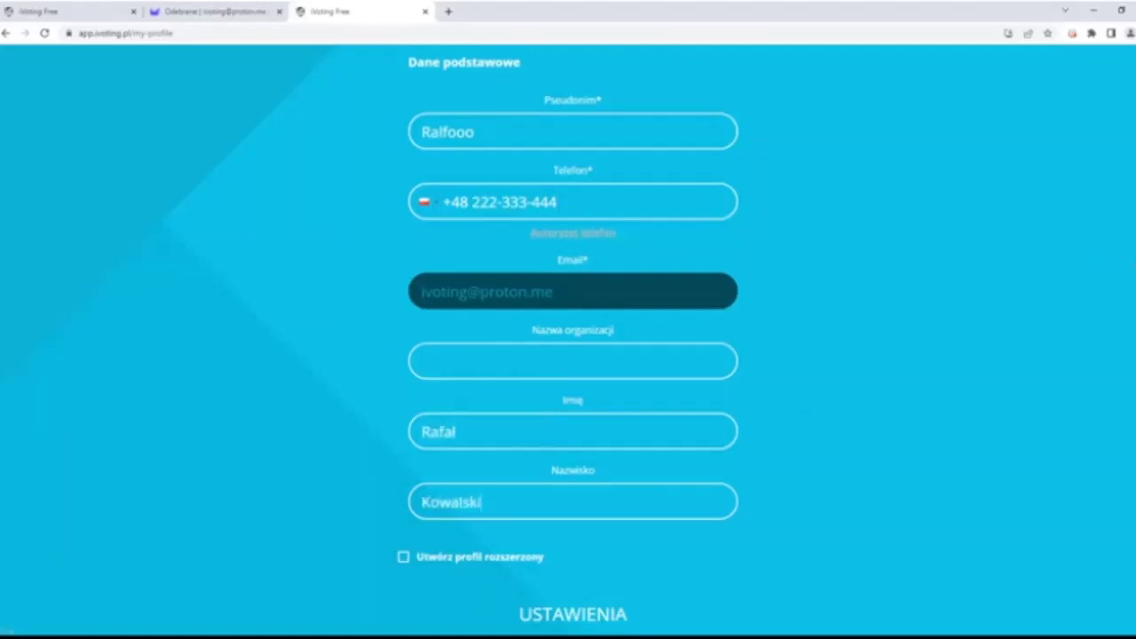
pyautogui.scroll(-4, 573, 337)
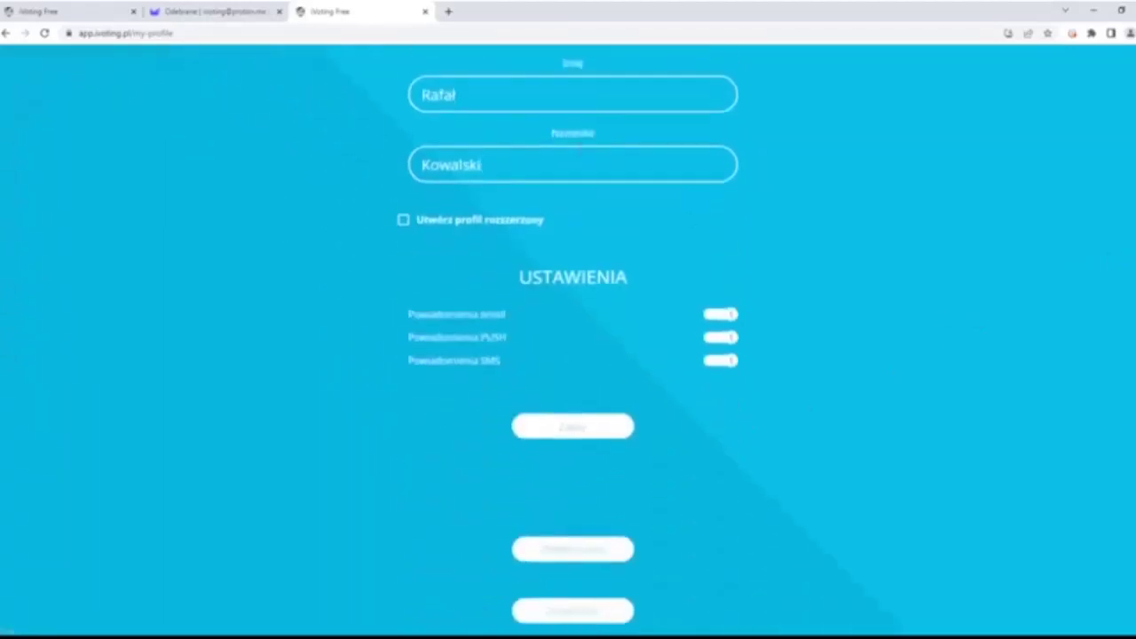
pyautogui.click(573, 437)
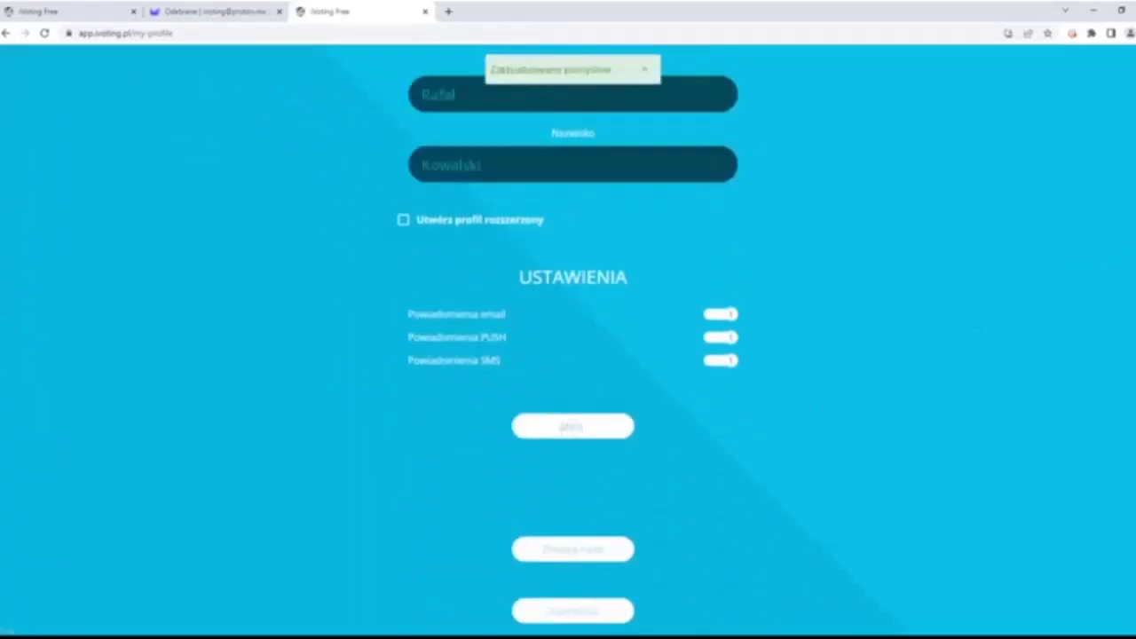
# Step: Enter the six-digit SMS code received on the phone and confirm it with Ok
pyautogui.scroll(5, 911, 283)
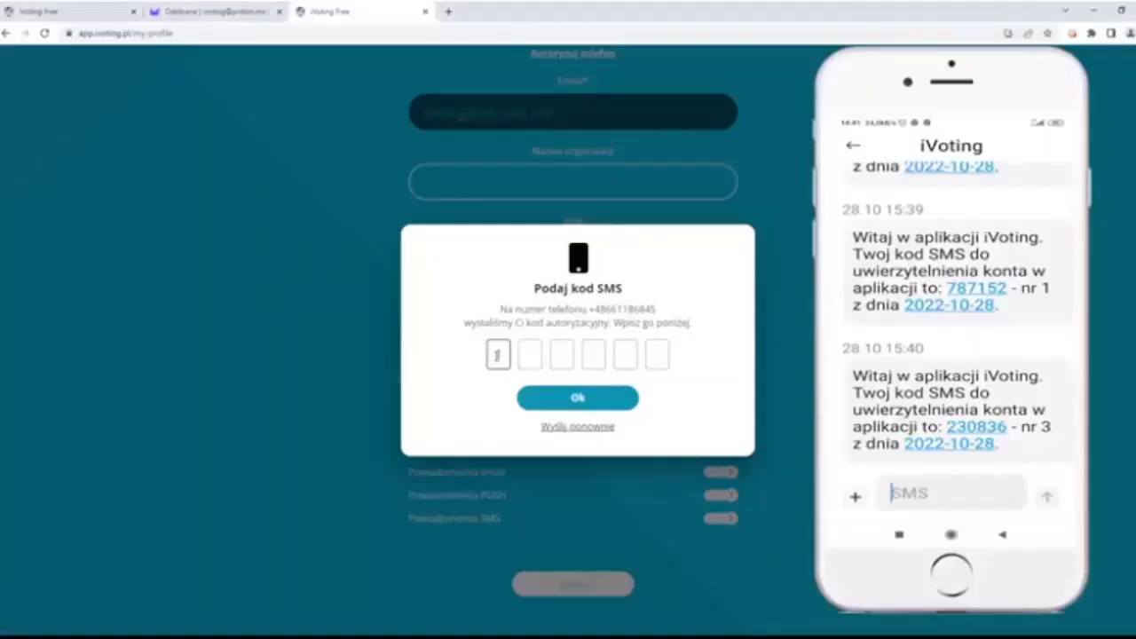
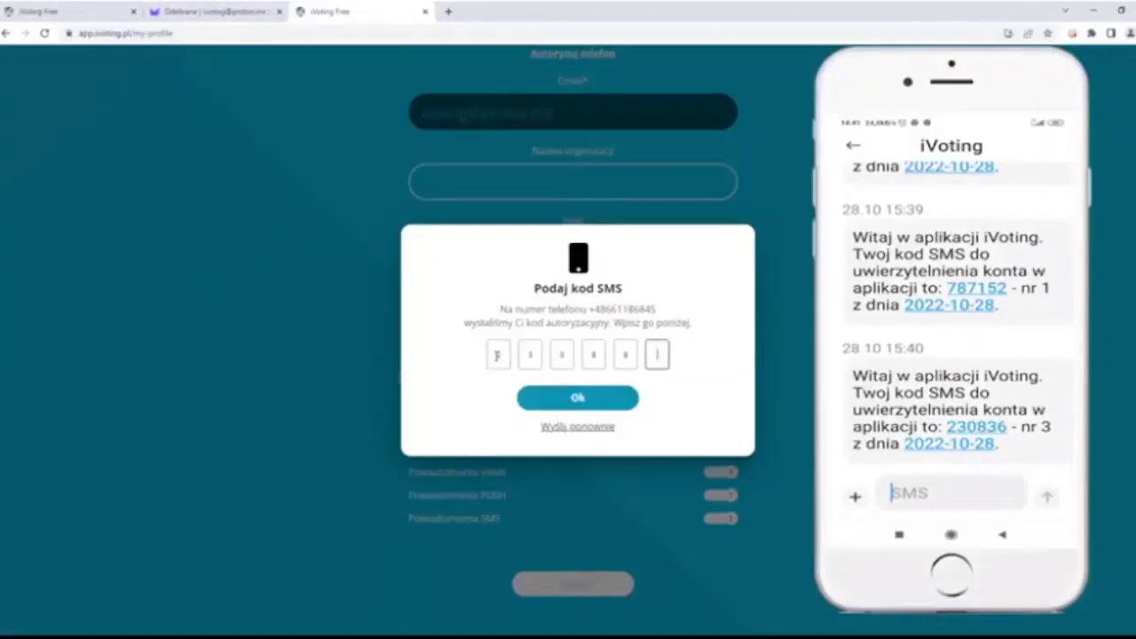
pyautogui.click(581, 407)
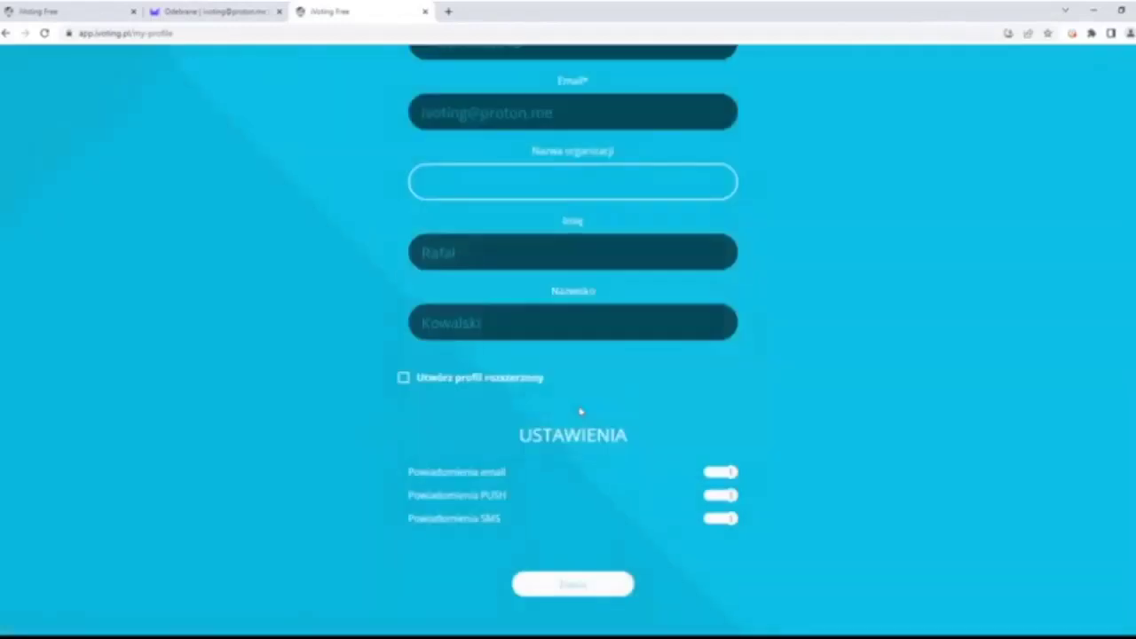
pyautogui.scroll(6, 946, 426)
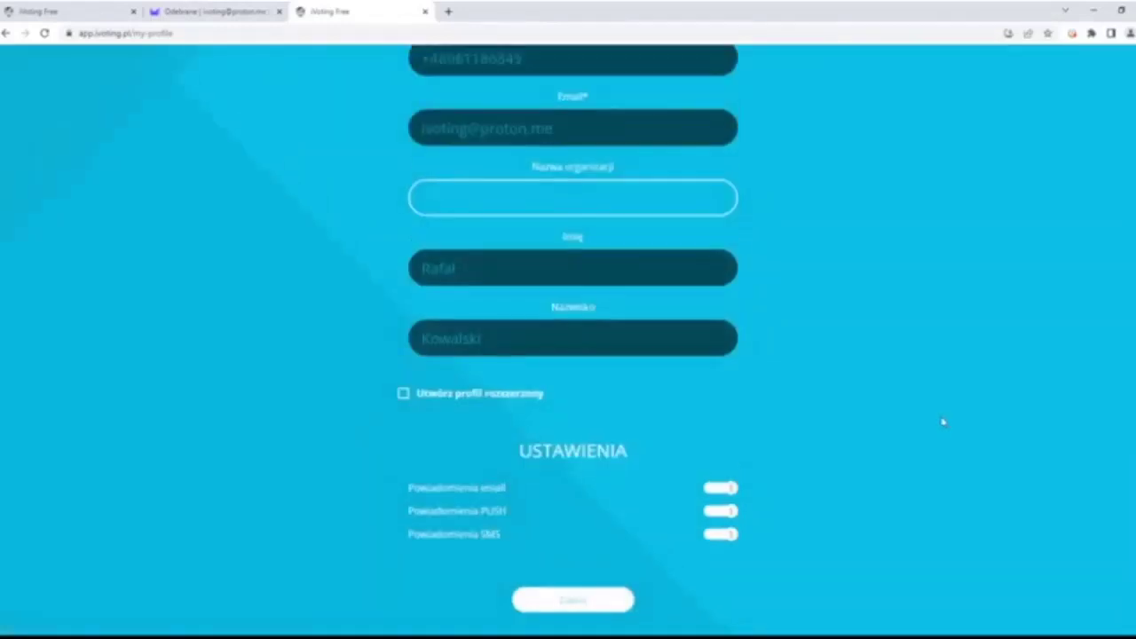
pyautogui.scroll(-3, 944, 425)
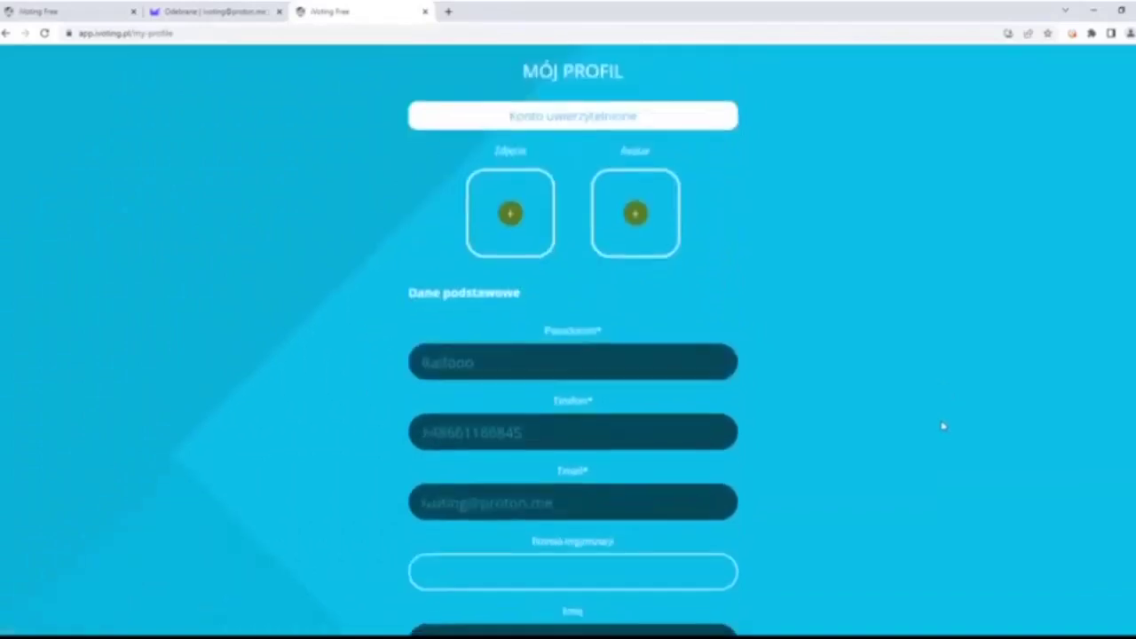
pyautogui.scroll(-1, 928, 432)
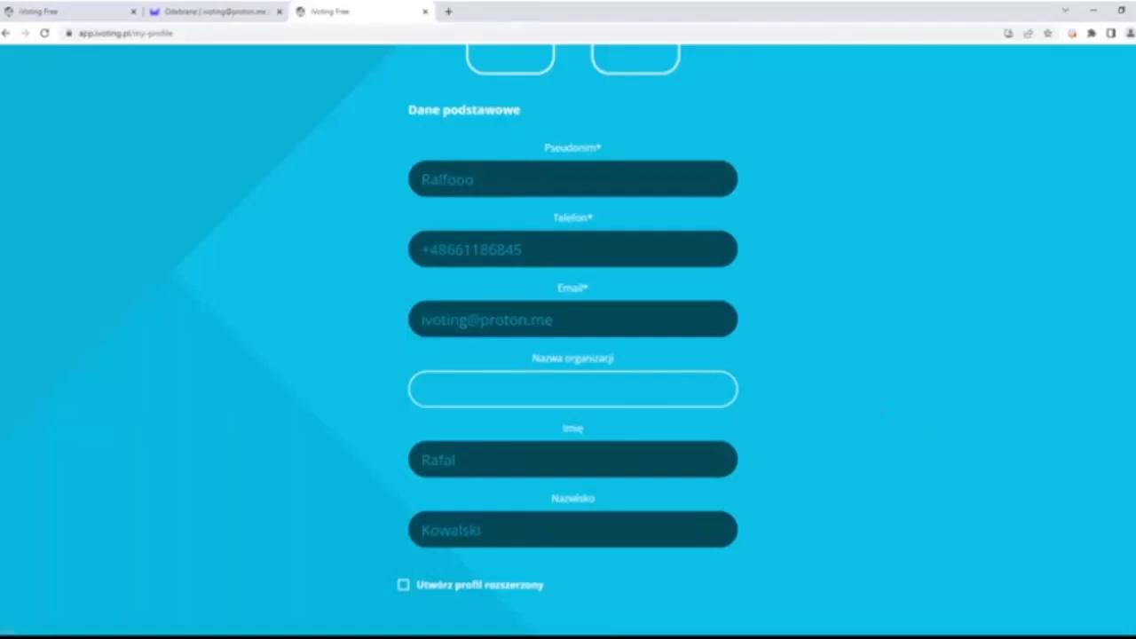
pyautogui.scroll(2, 573, 337)
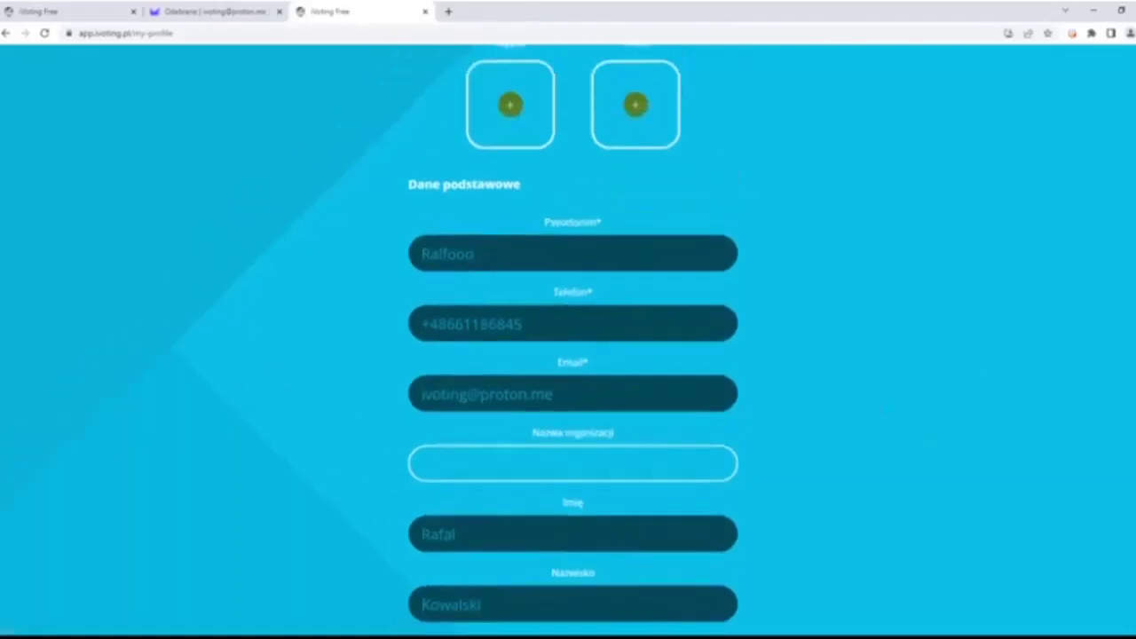
pyautogui.scroll(-3, 572, 338)
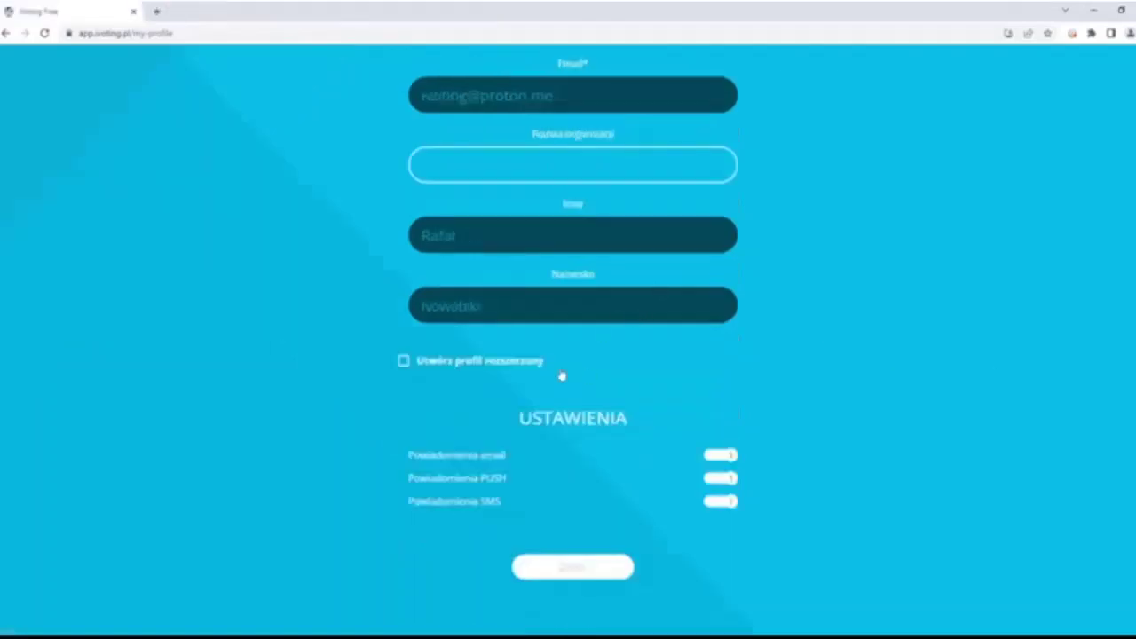
# Step: Enable 'Utwórz profil rozszerzony' and set citizenship to Polska
pyautogui.click(440, 362)
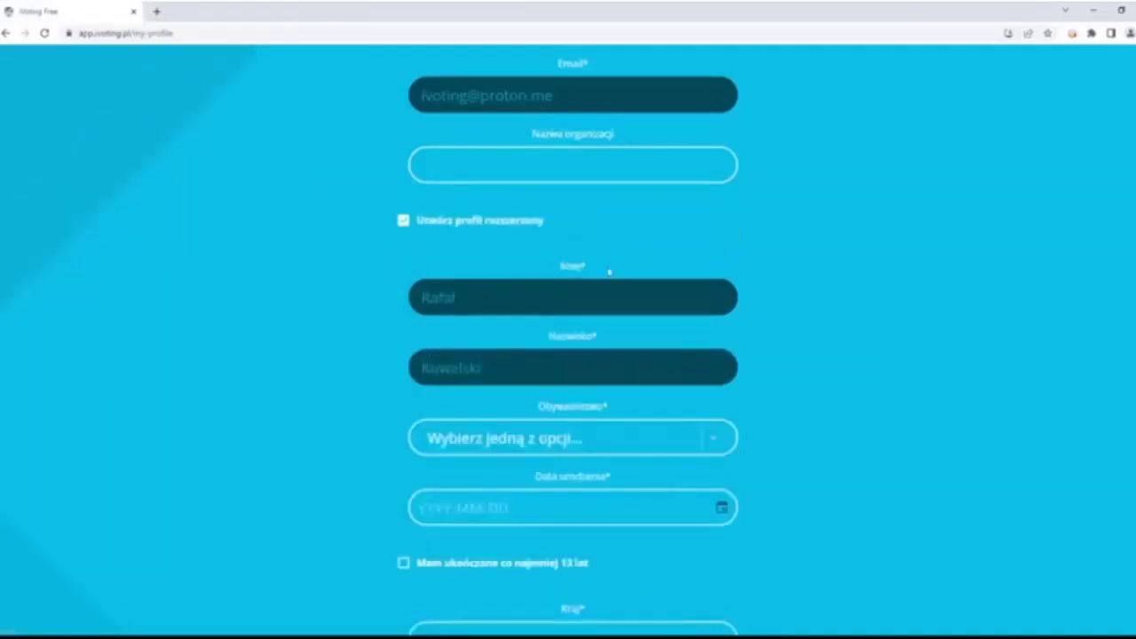
pyautogui.scroll(-2, 556, 304)
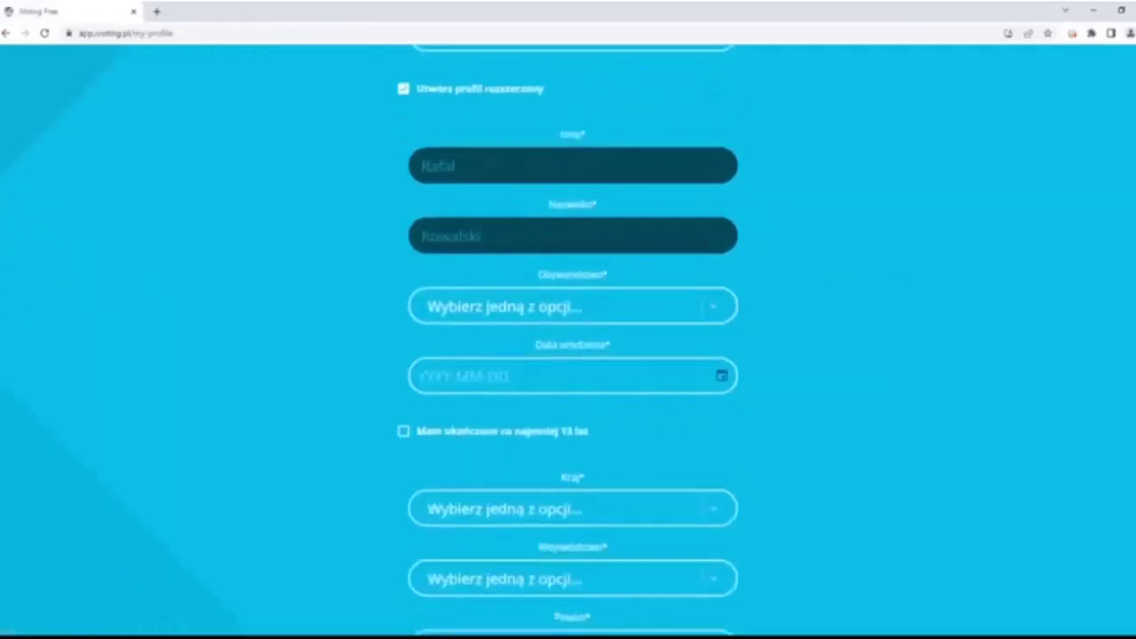
pyautogui.click(556, 305)
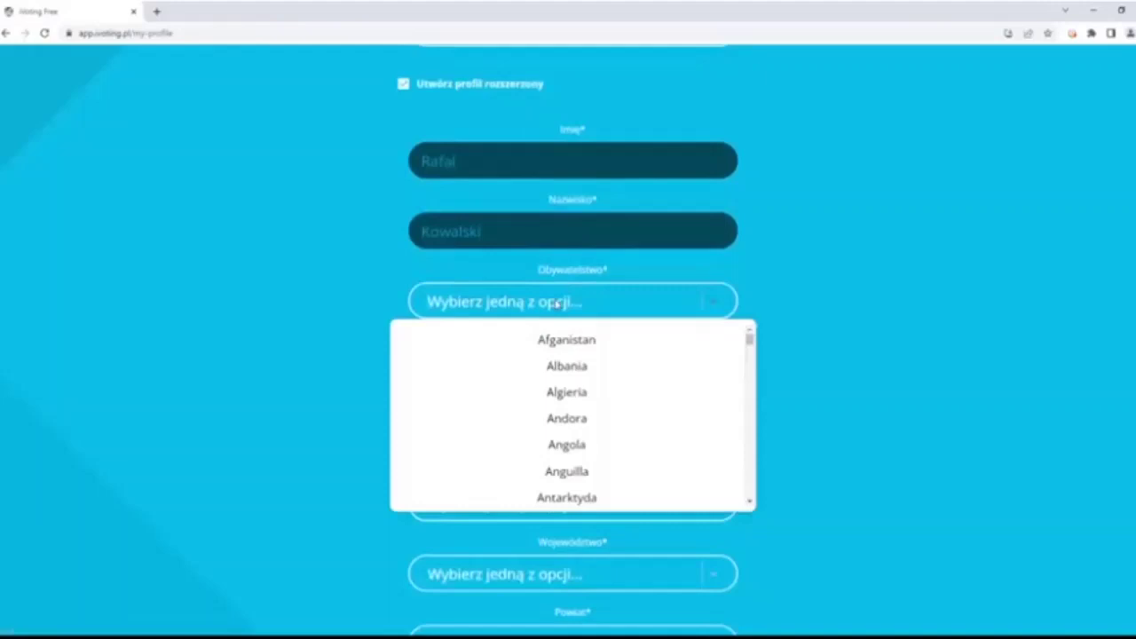
pyautogui.write('pol')
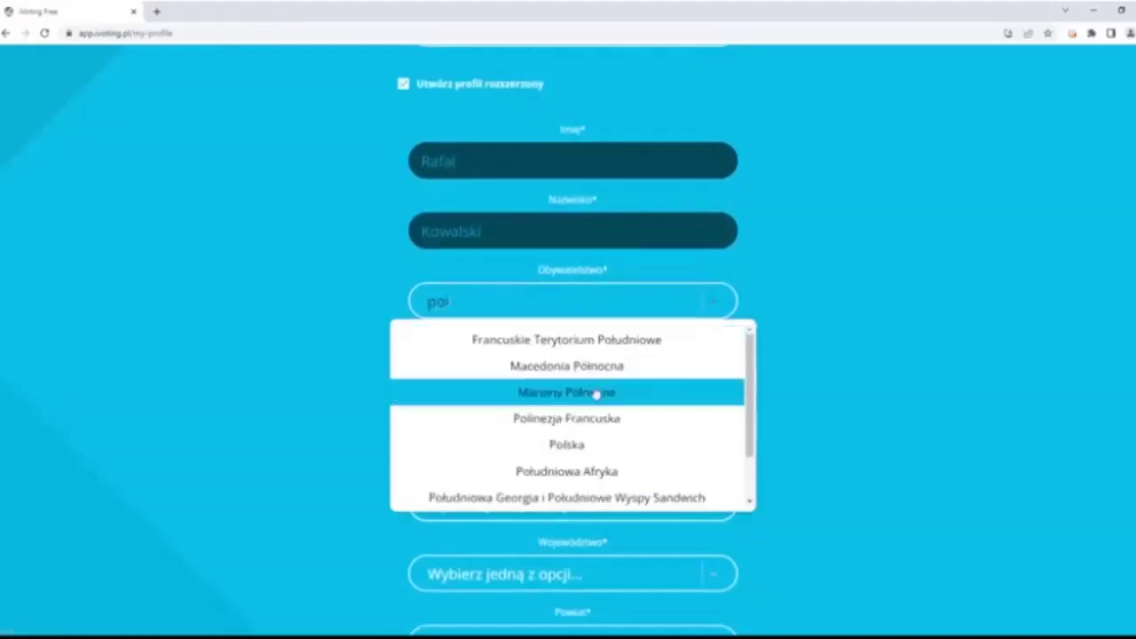
pyautogui.click(578, 446)
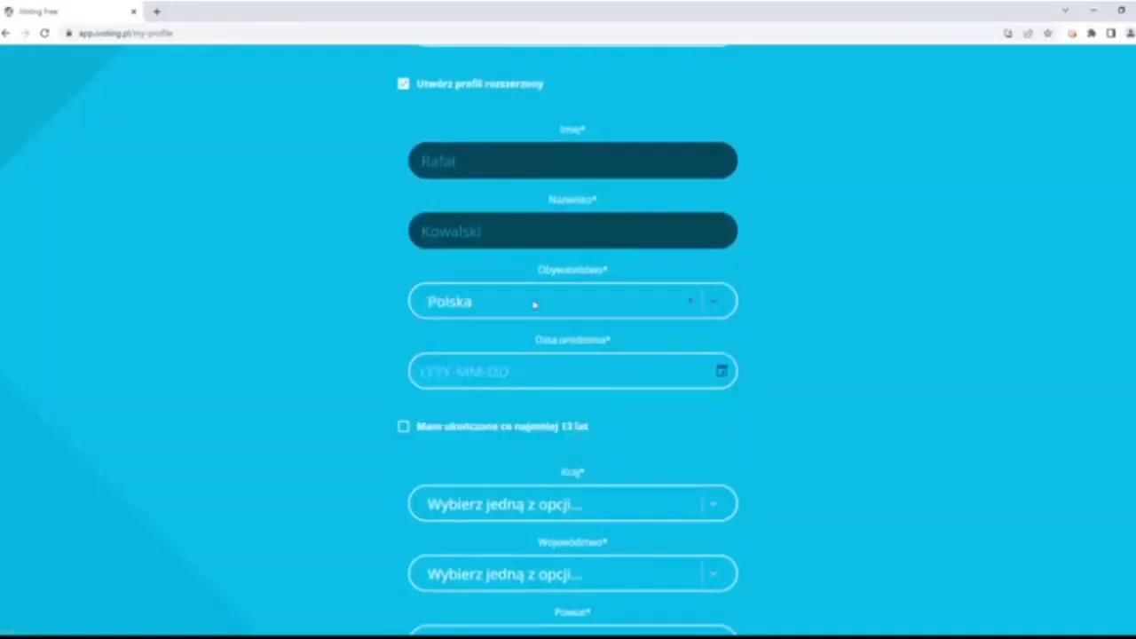
pyautogui.click(723, 375)
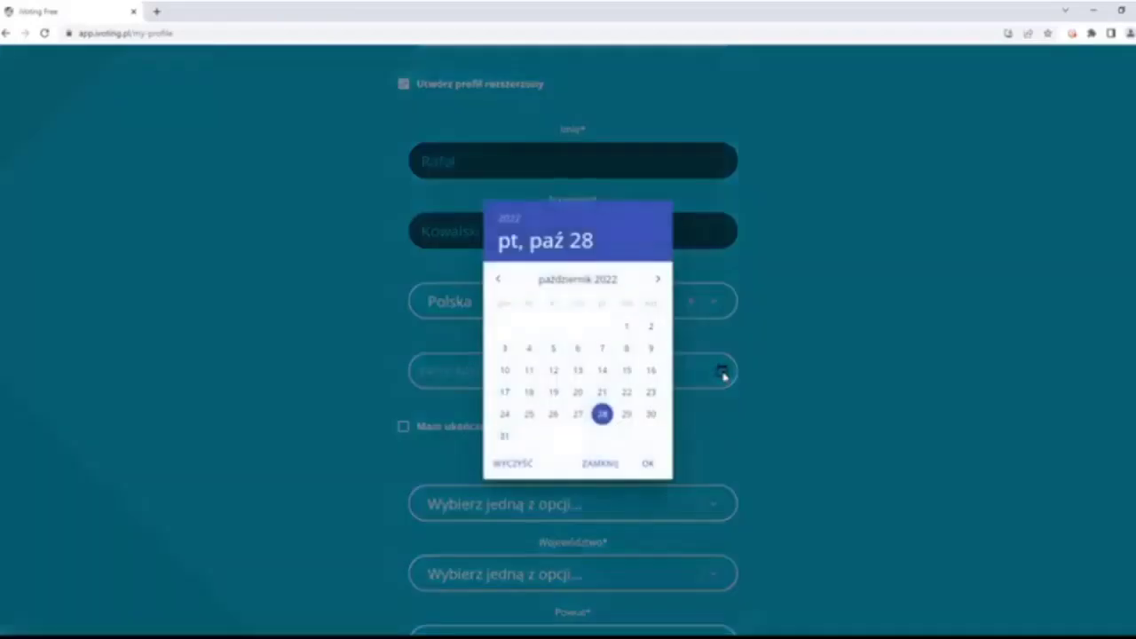
pyautogui.click(497, 280)
pyautogui.click(497, 281)
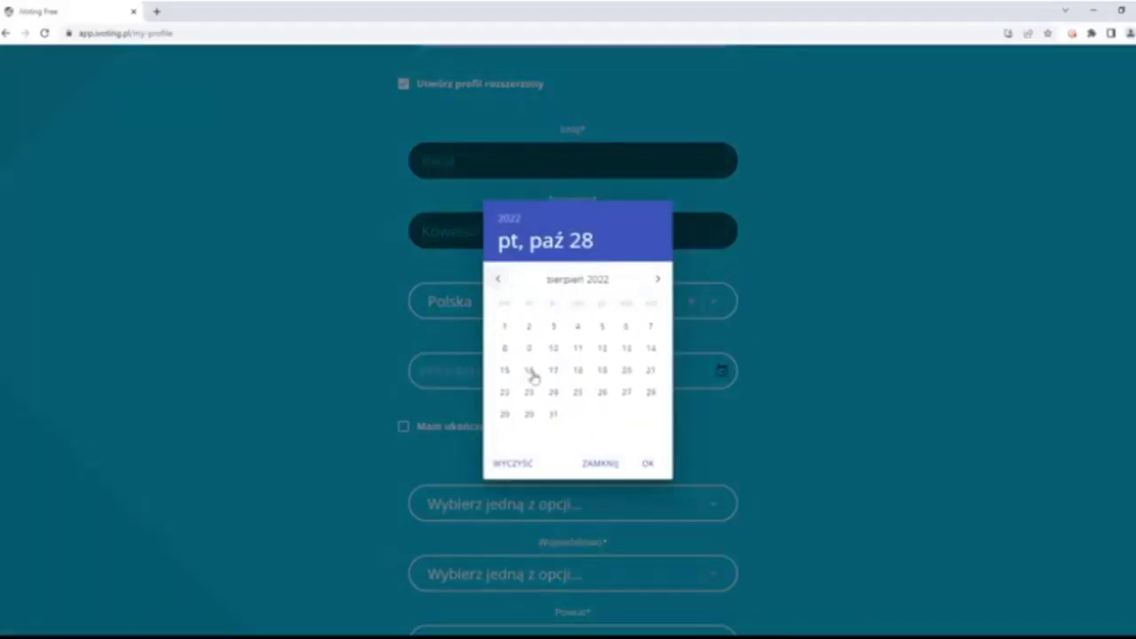
pyautogui.click(284, 383)
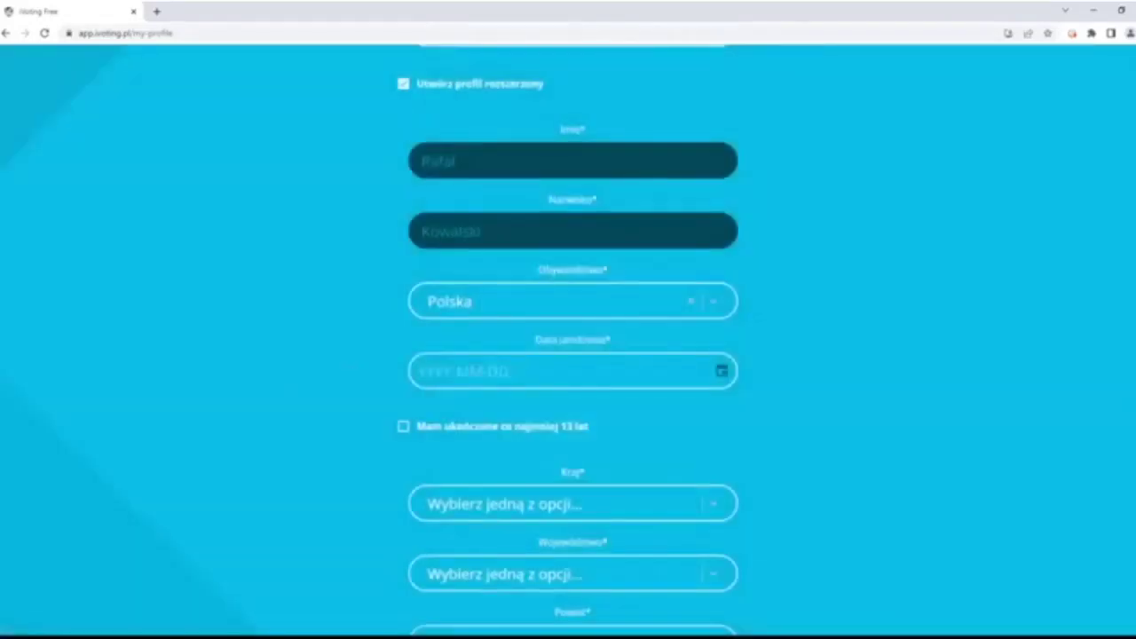
pyautogui.write('19')
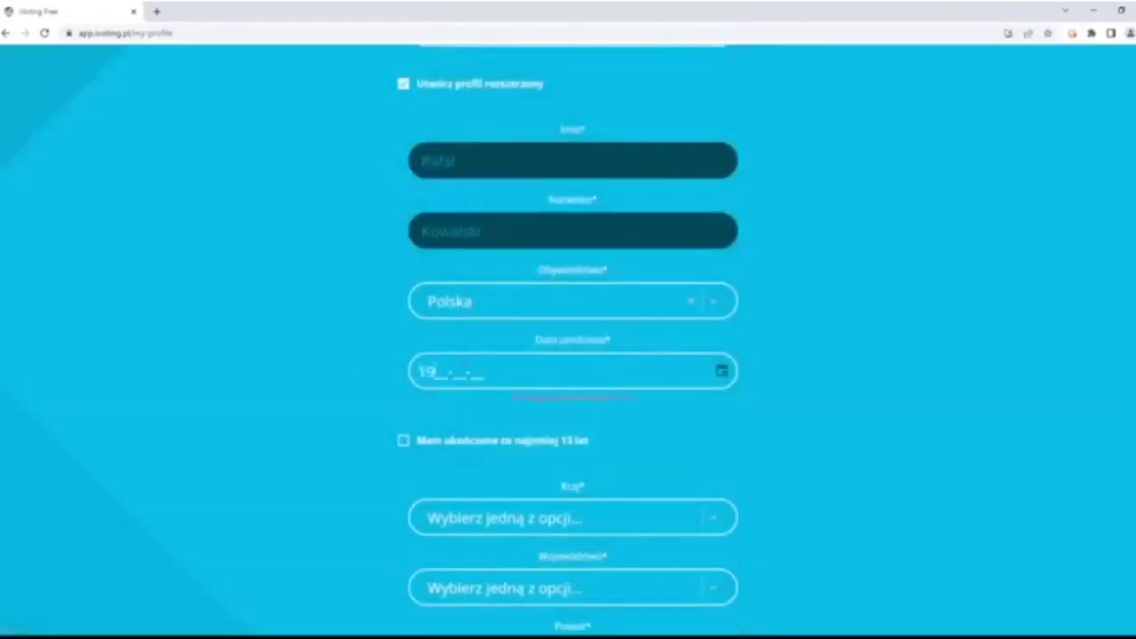
pyautogui.write('95-01-10')
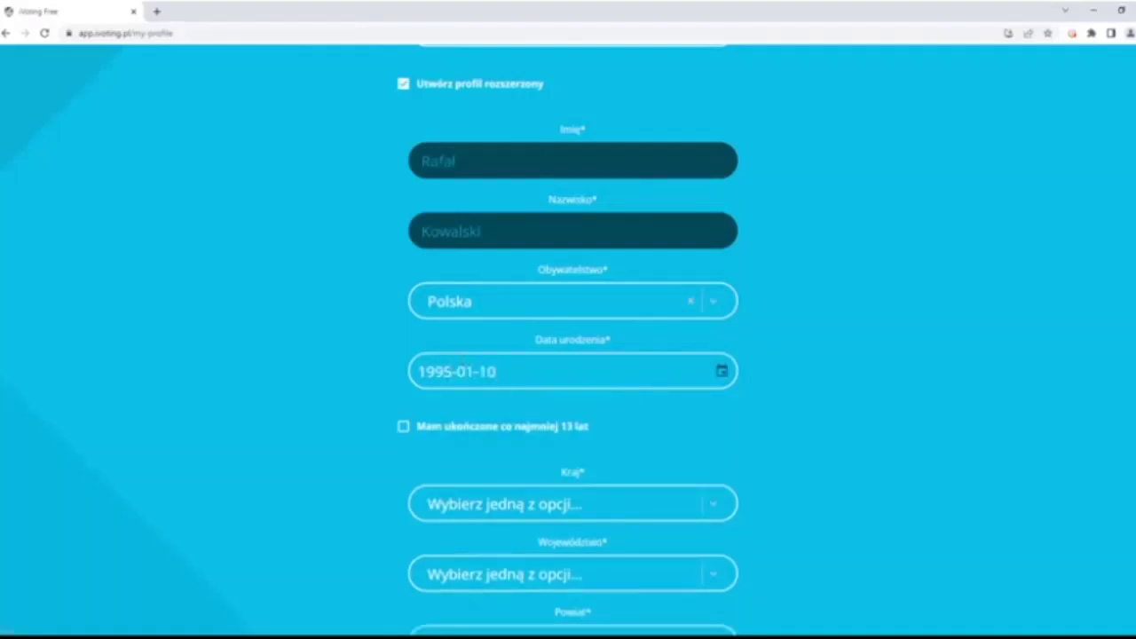
# Step: Confirm being at least 13 years old and set the address country to Polska
pyautogui.click(404, 427)
pyautogui.scroll(-3, 577, 252)
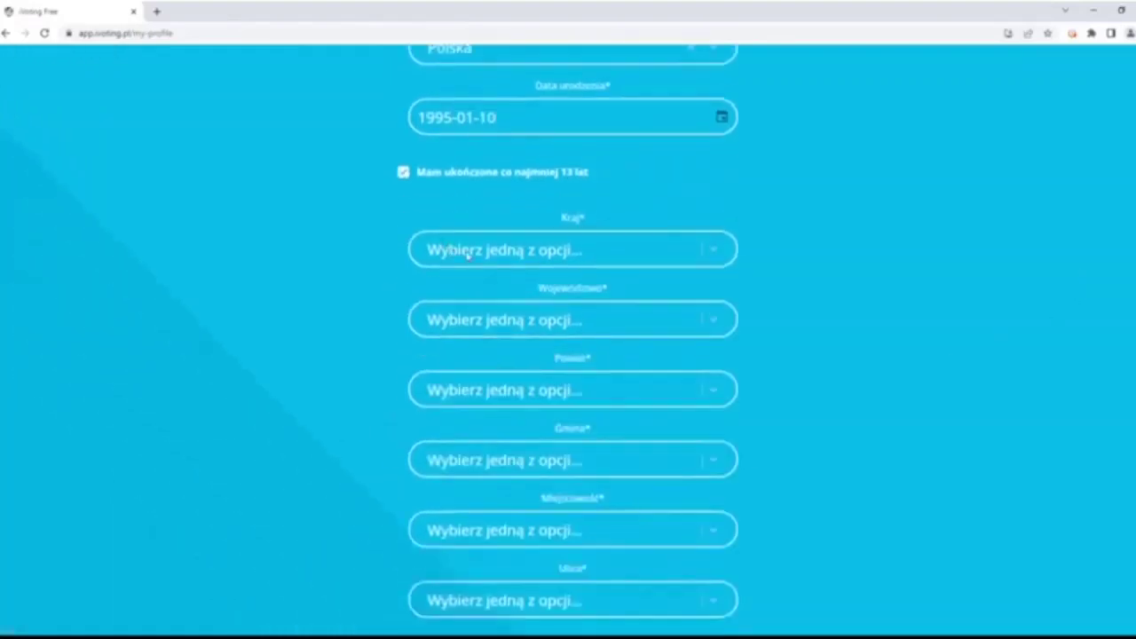
pyautogui.click(468, 254)
pyautogui.write('pols')
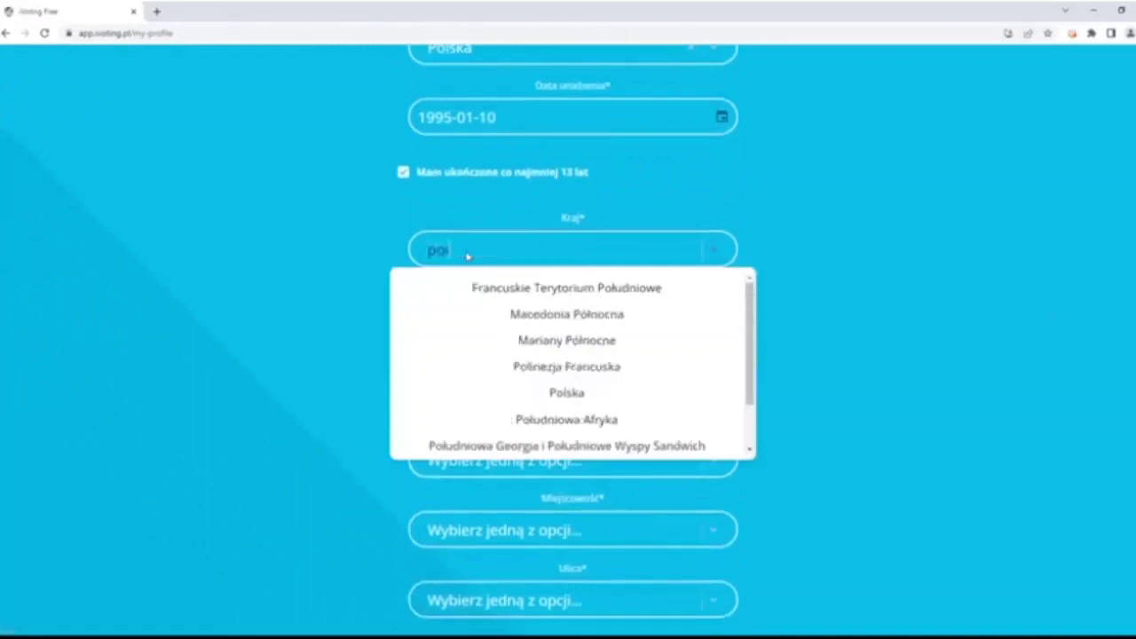
pyautogui.click(585, 289)
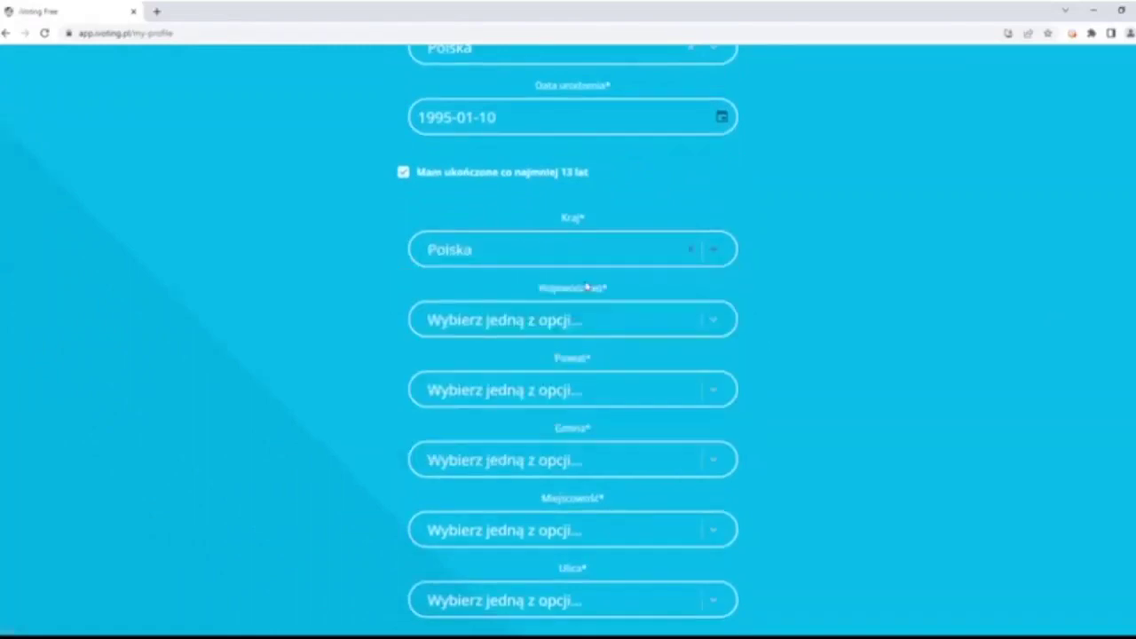
# Step: Choose ŚLĄSKIE as the voivodeship and Katowice as the county
pyautogui.click(581, 325)
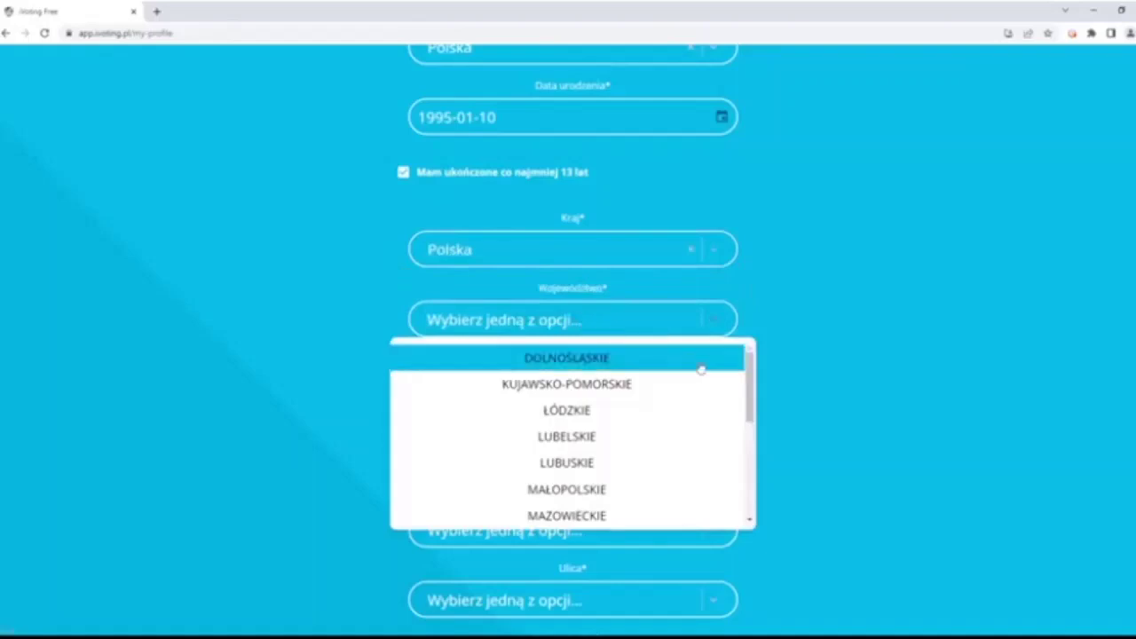
pyautogui.moveTo(752, 369); pyautogui.dragTo(750, 424)
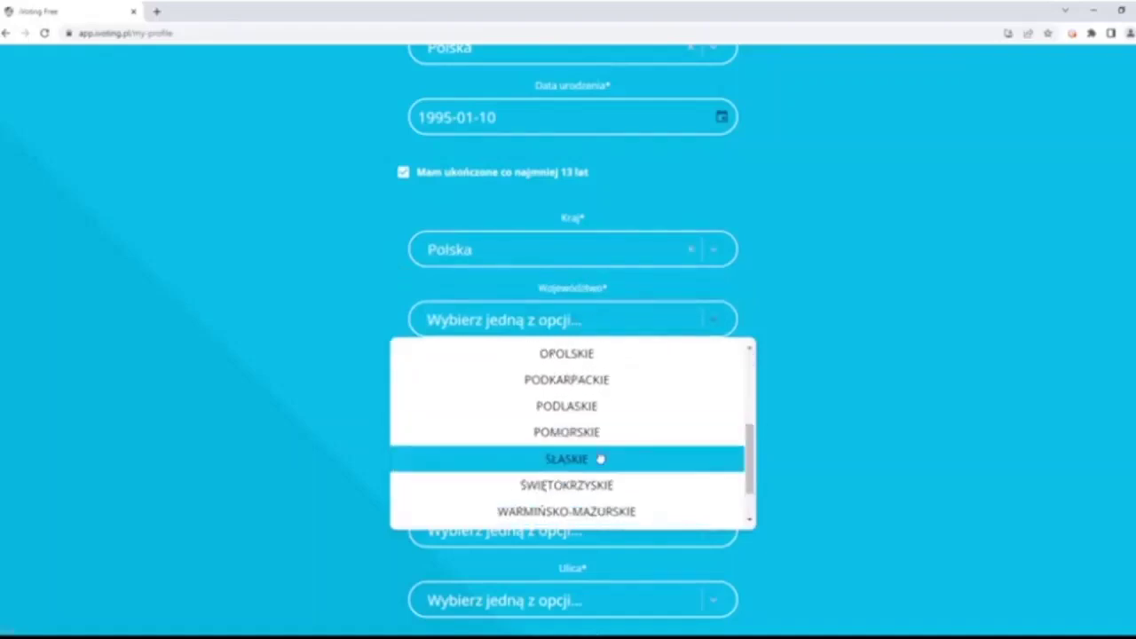
pyautogui.click(601, 457)
pyautogui.scroll(-1, 740, 293)
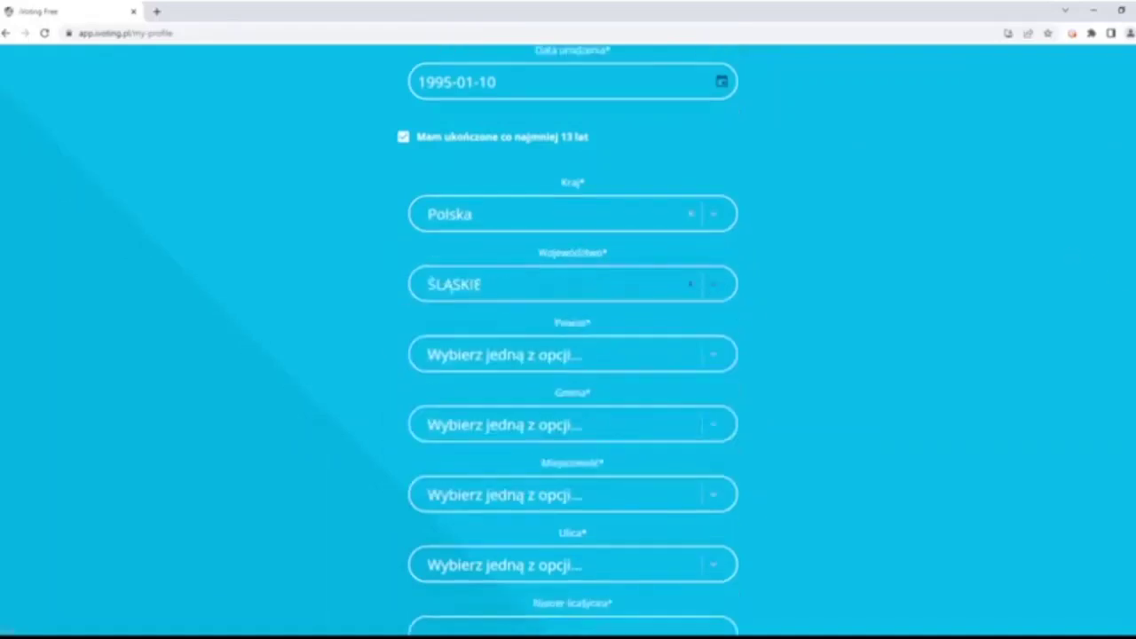
pyautogui.click(611, 336)
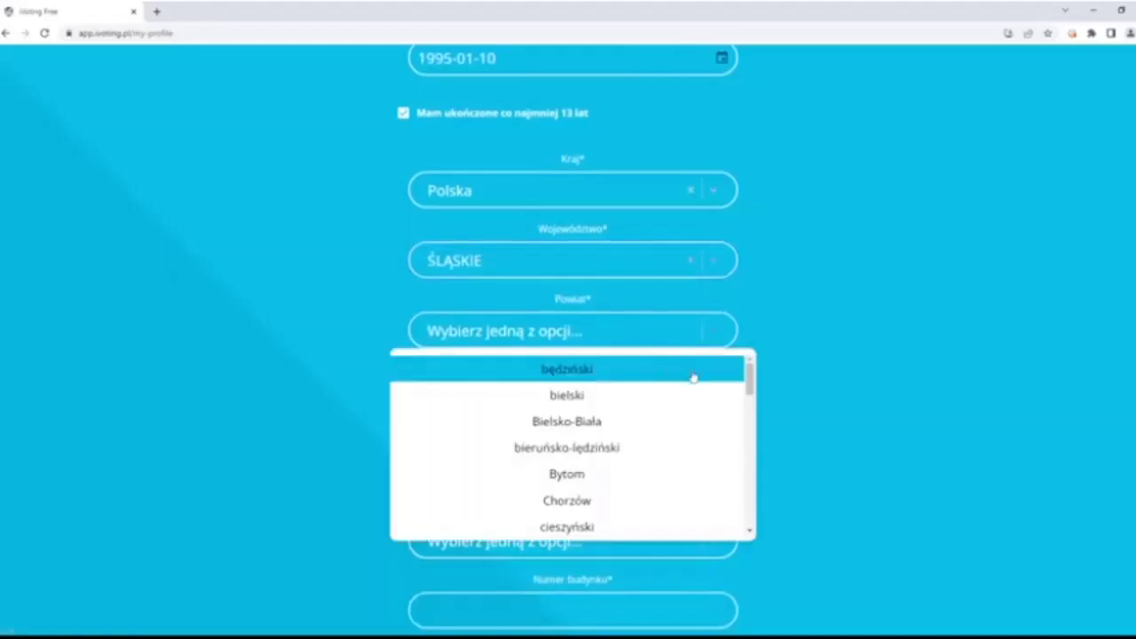
pyautogui.moveTo(751, 377); pyautogui.dragTo(754, 428)
pyautogui.click(593, 444)
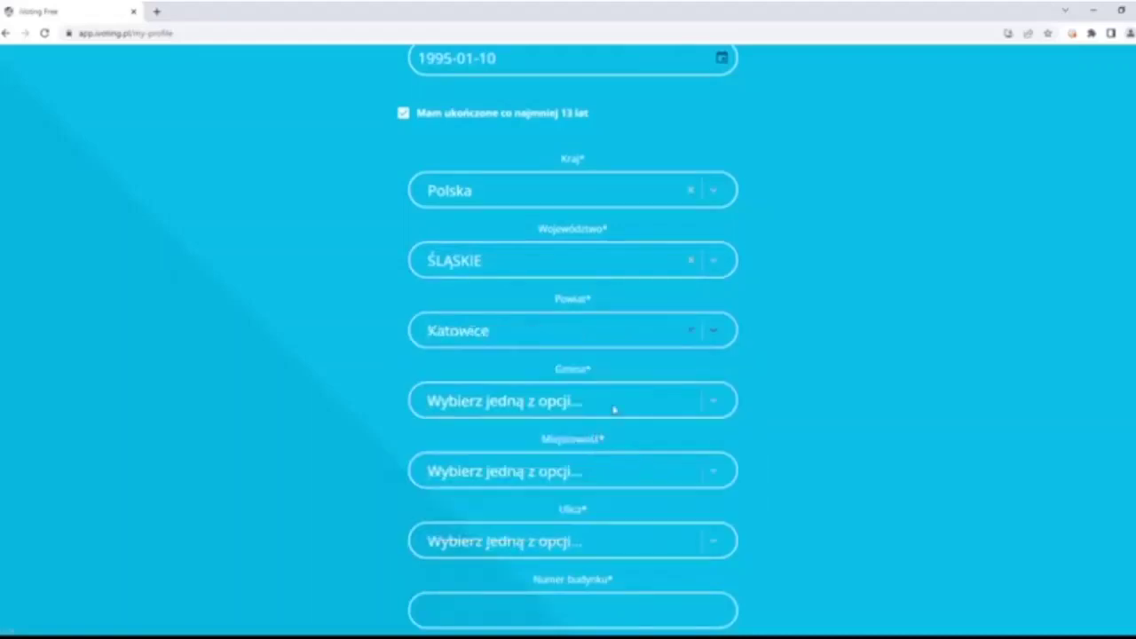
# Step: Choose Katowice as the commune and Załęże as the locality
pyautogui.click(610, 408)
pyautogui.click(592, 444)
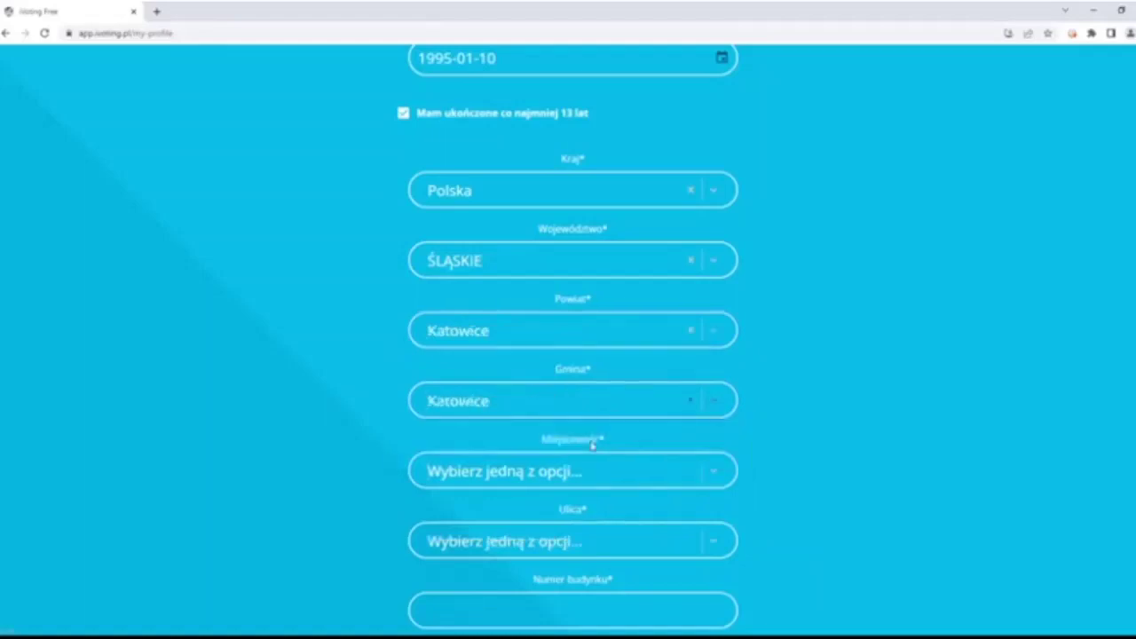
pyautogui.click(589, 472)
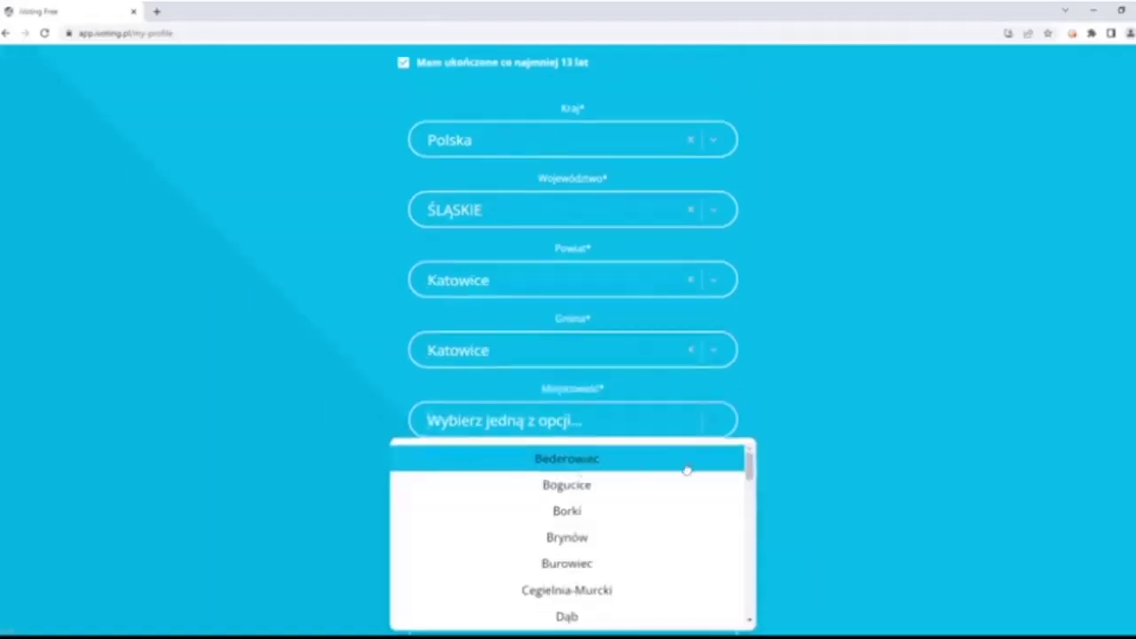
pyautogui.moveTo(749, 461); pyautogui.dragTo(749, 593)
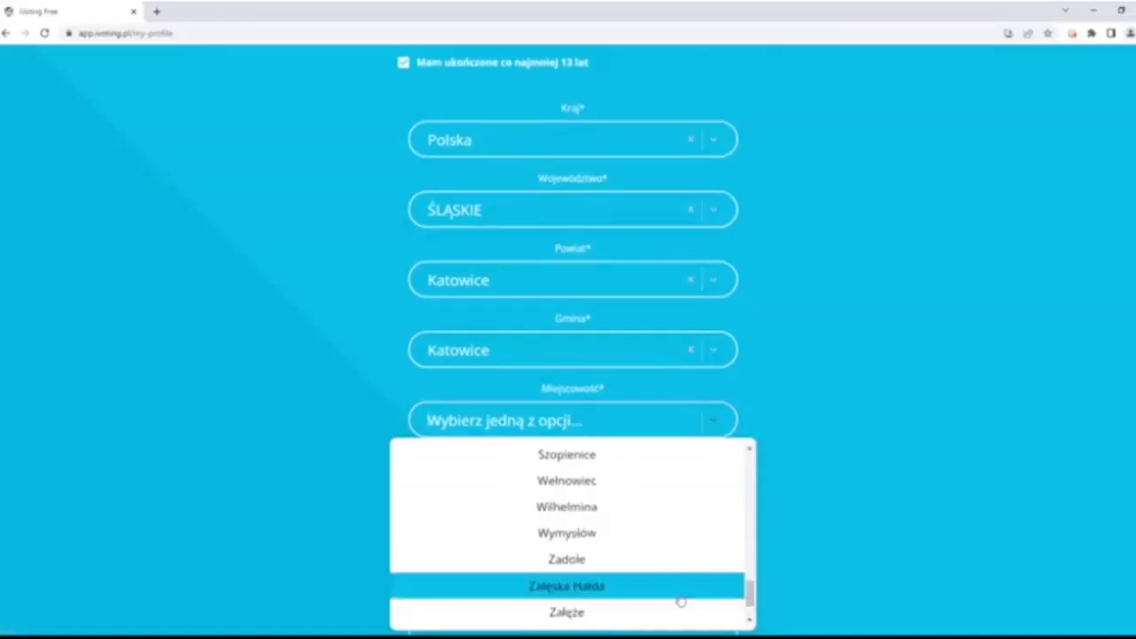
pyautogui.click(616, 613)
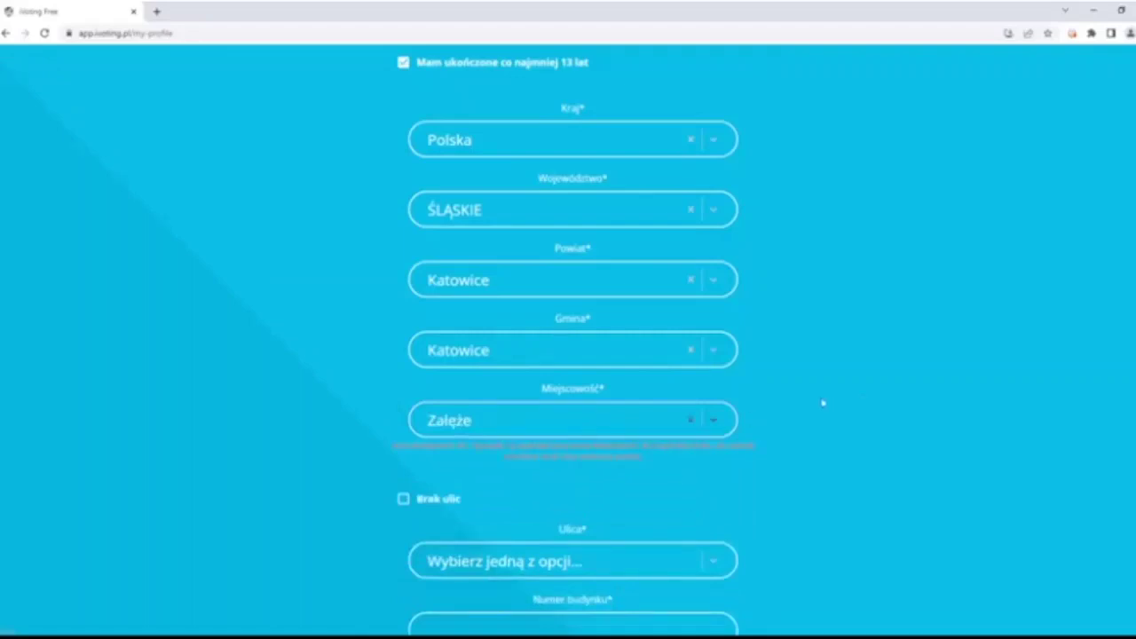
# Step: Mark Brak ulic and fill in the building number and postal code
pyautogui.click(426, 502)
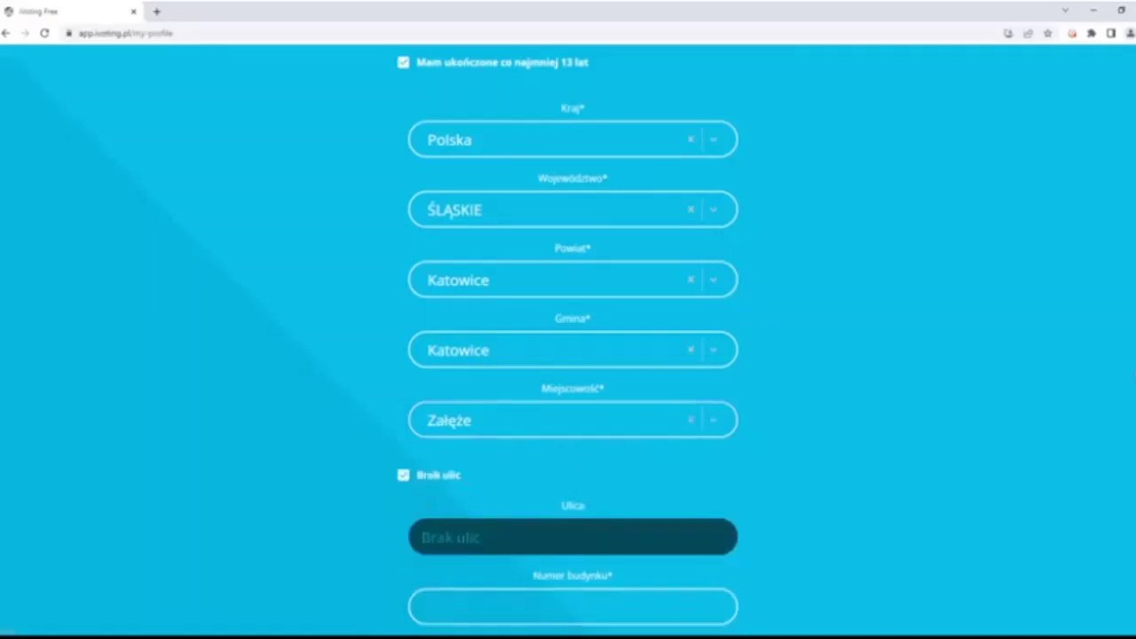
pyautogui.scroll(-3, 1123, 409)
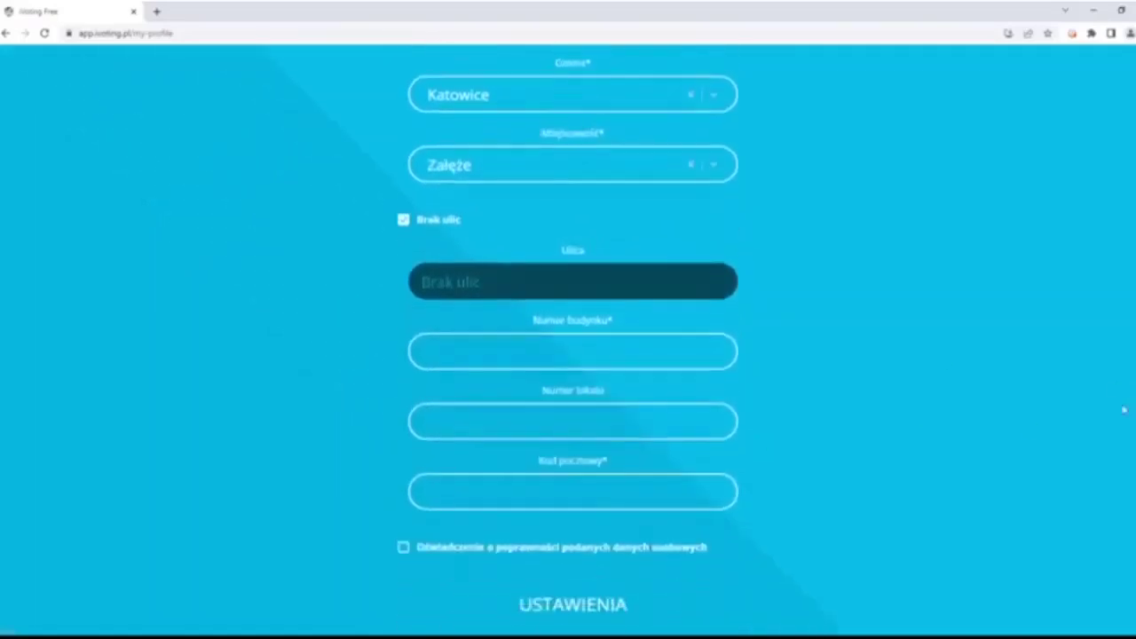
pyautogui.write('1')
pyautogui.click(422, 491)
pyautogui.write('45-765')
# Step: Accept the personal-data correctness declaration and save the profile
pyautogui.click(403, 547)
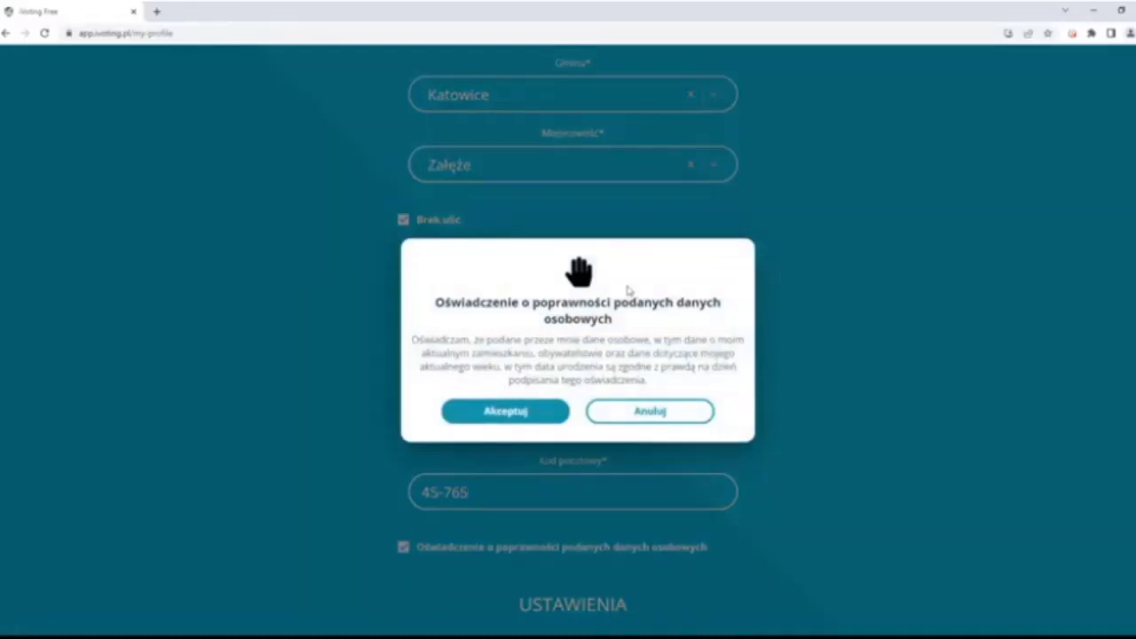
pyautogui.click(505, 411)
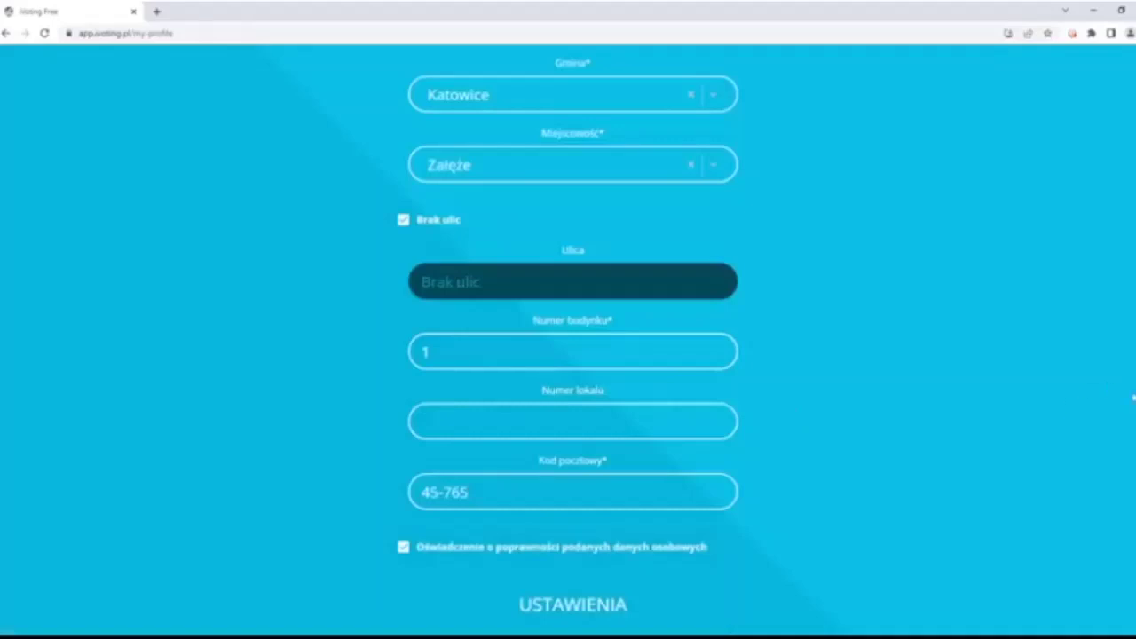
pyautogui.scroll(-3, 572, 355)
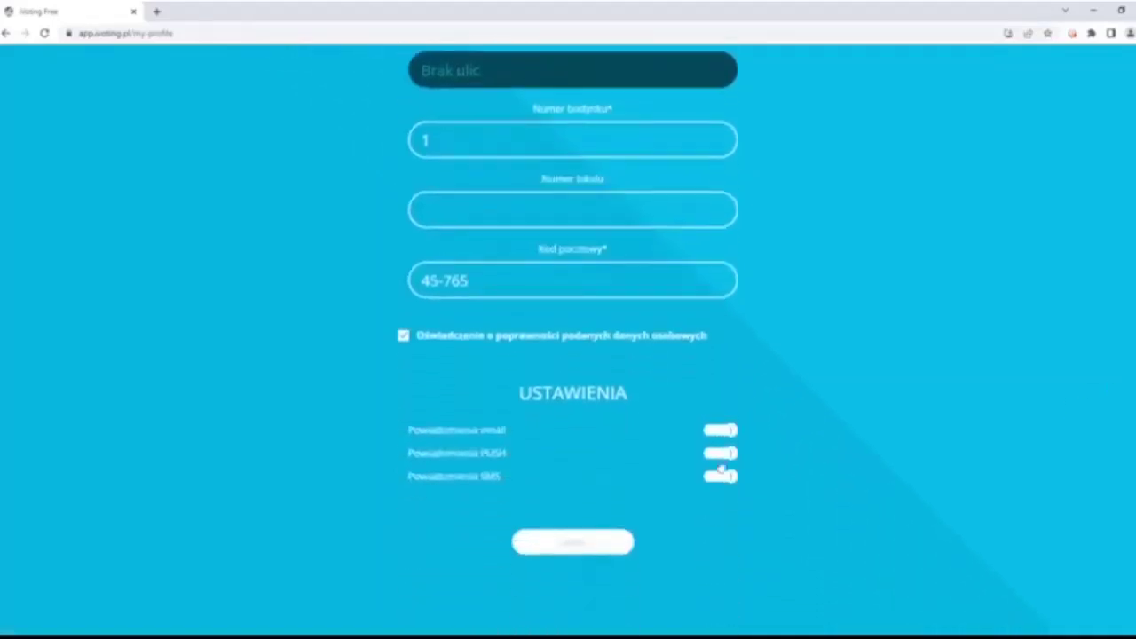
pyautogui.click(600, 545)
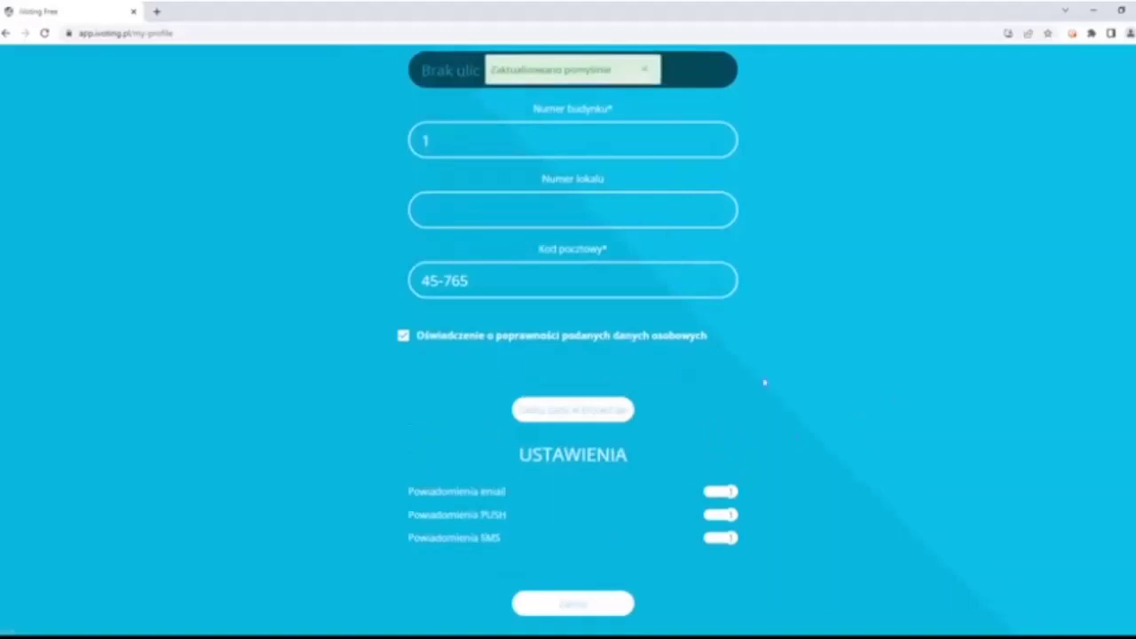
# Step: Go from the profile to MOJE GŁOSOWANIA and open the WYBIERZ voting-type chooser
pyautogui.click(629, 411)
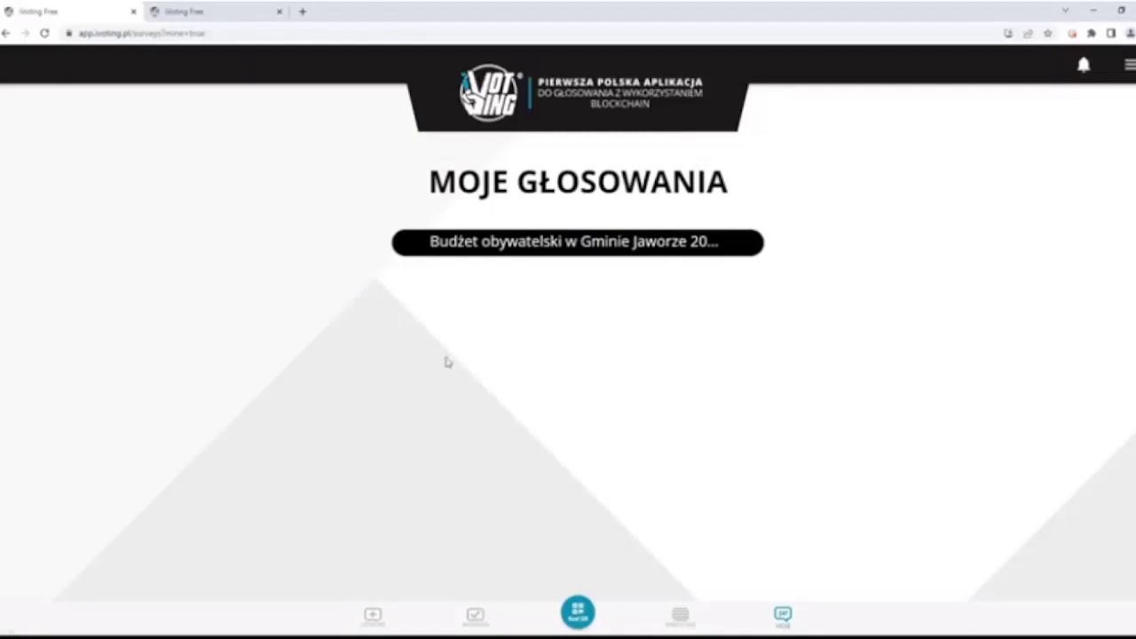
pyautogui.click(373, 617)
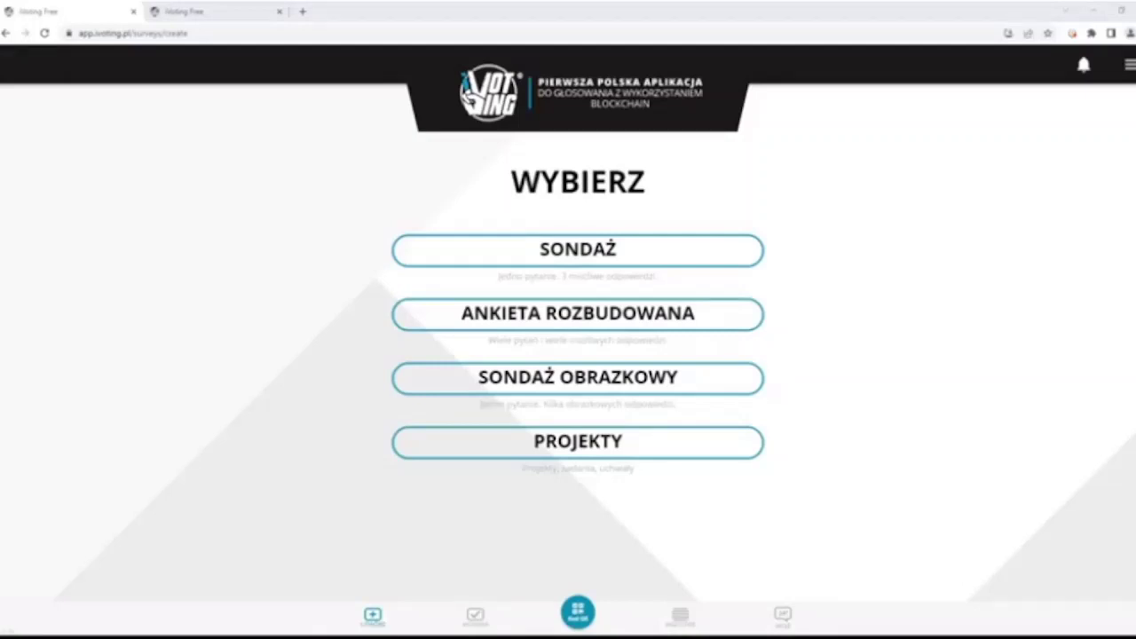
# Step: Choose the Projekty voting type and upload an image file as the project's profile picture
pyautogui.click(624, 442)
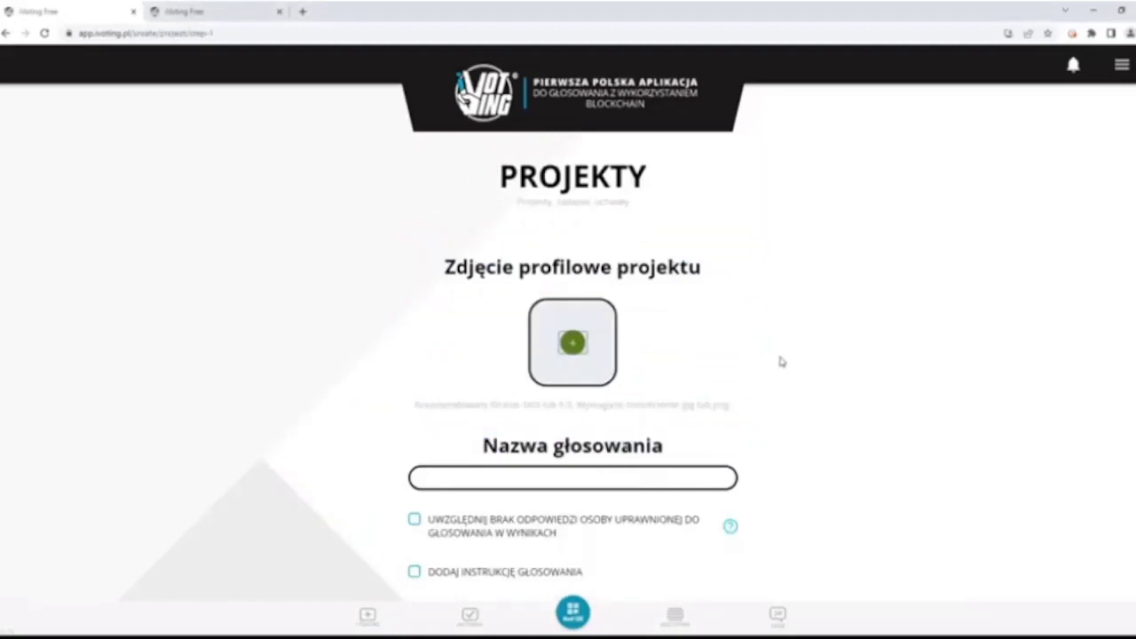
pyautogui.click(572, 343)
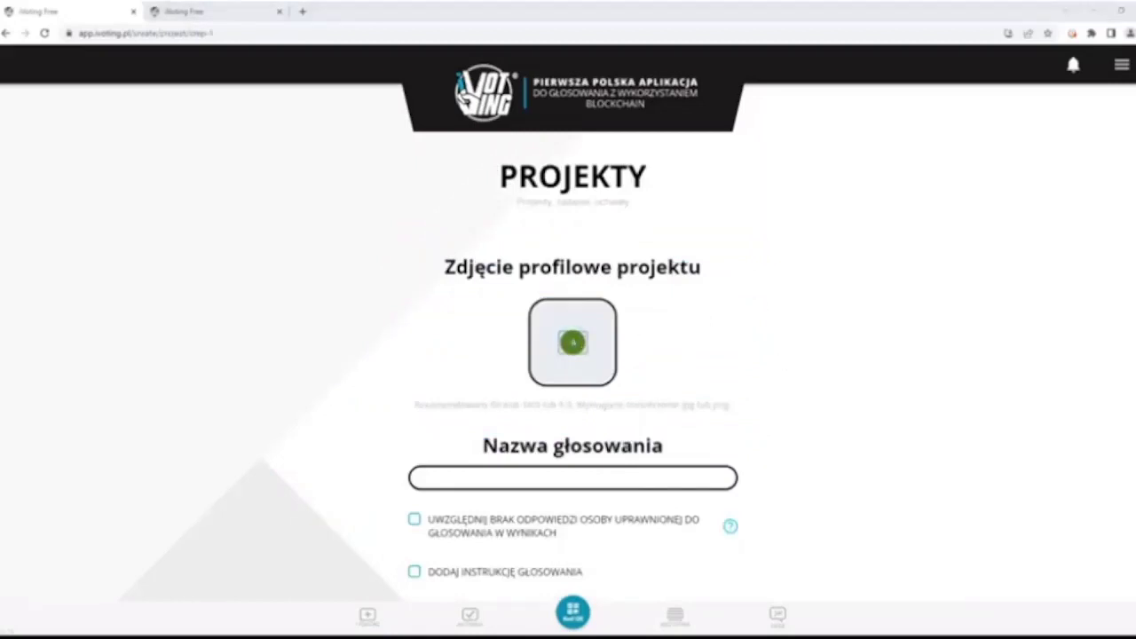
pyautogui.doubleClick(332, 177)
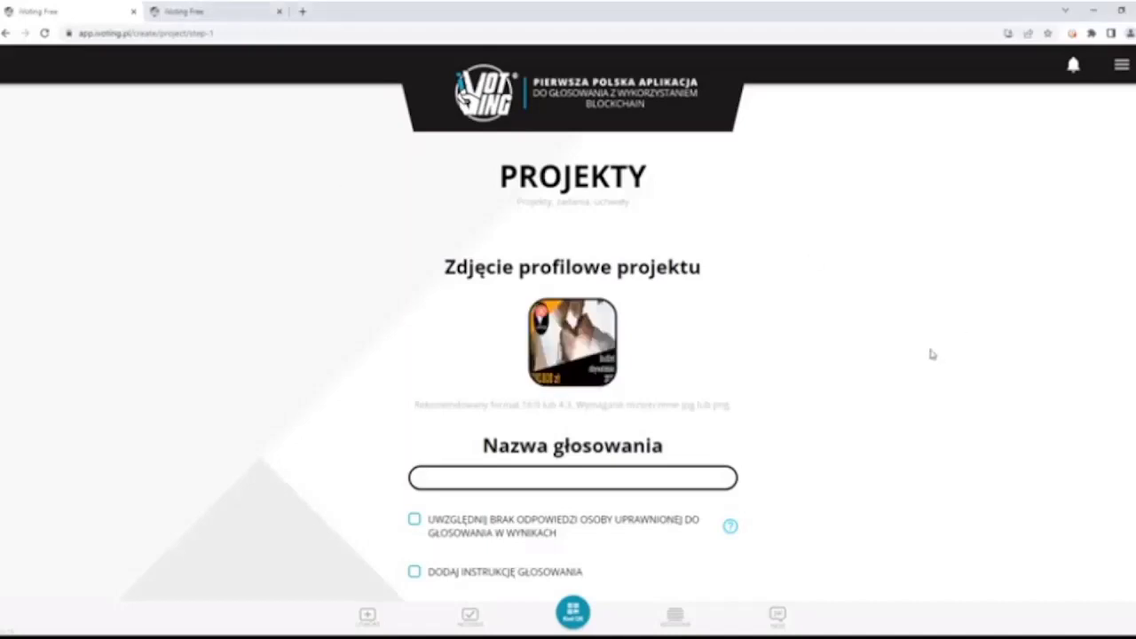